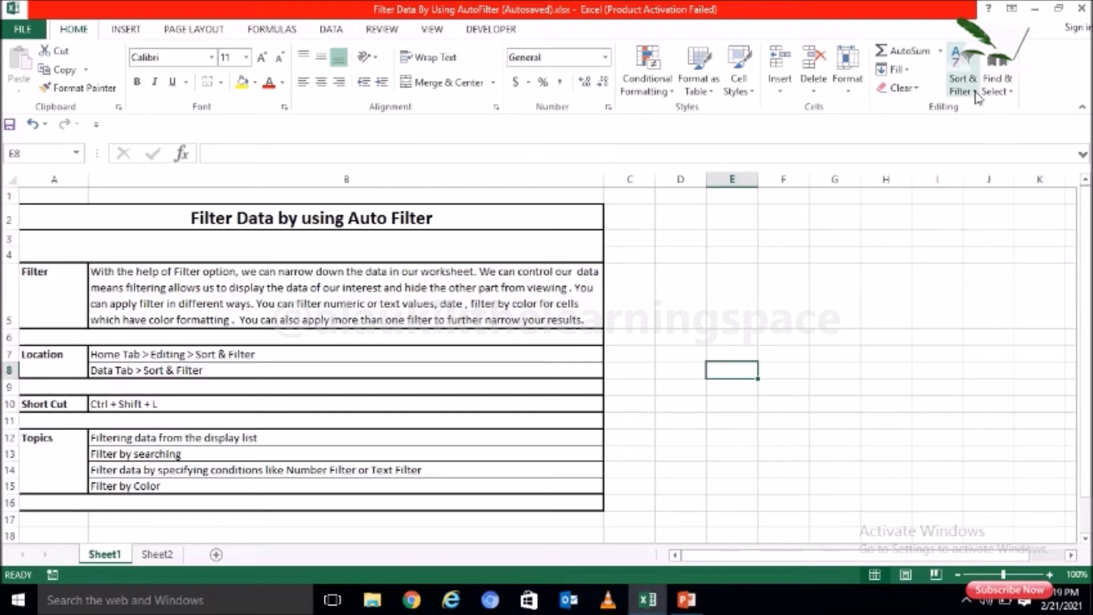
Look over the Sort & Filter commands and the Topics notes on Sheet1, and open the order list on Sheet2.
{"action": "left_click", "coordinate": [974, 95]}
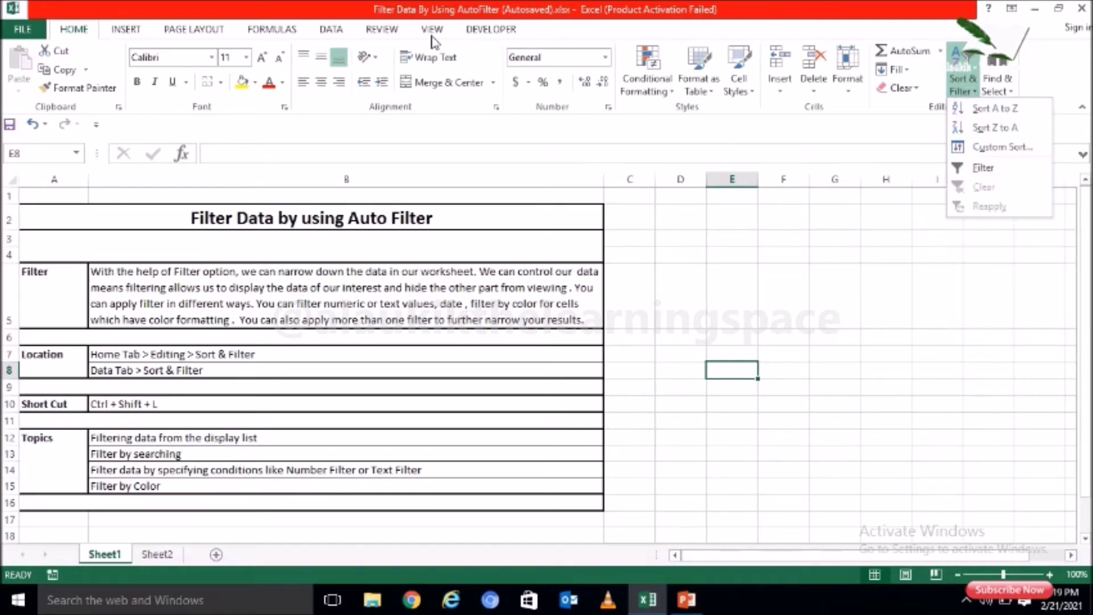
{"action": "left_click", "coordinate": [331, 30]}
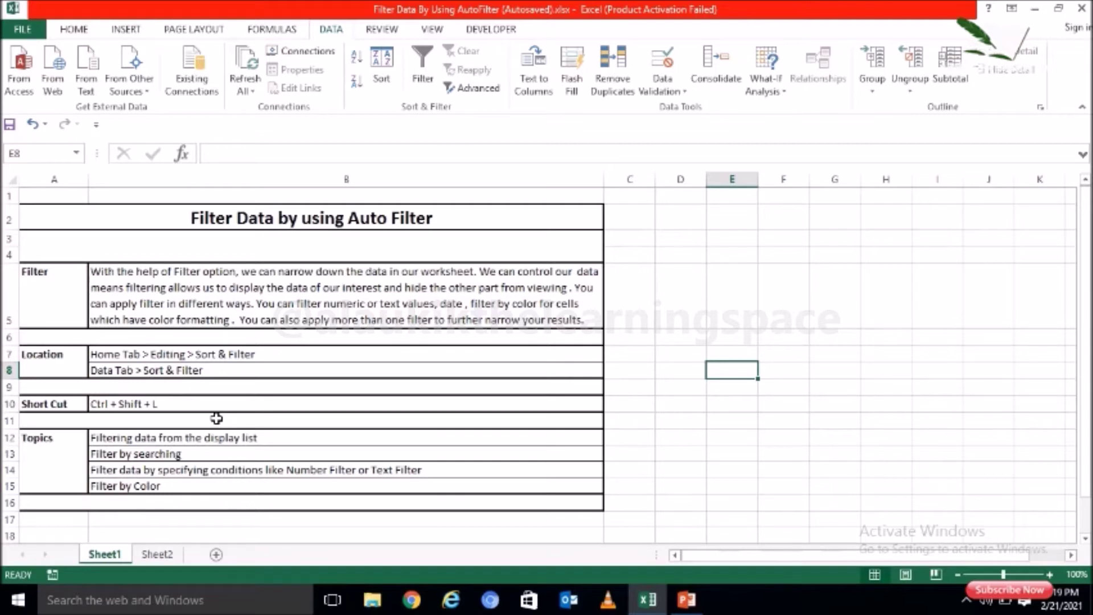
{"action": "left_click", "coordinate": [42, 462]}
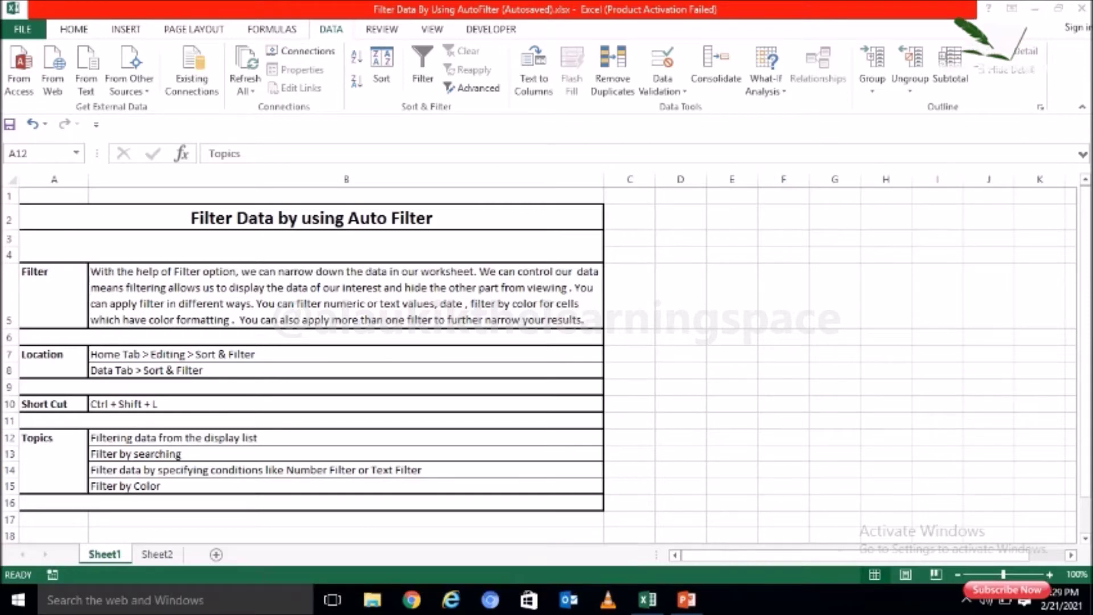
{"action": "left_click", "coordinate": [185, 560]}
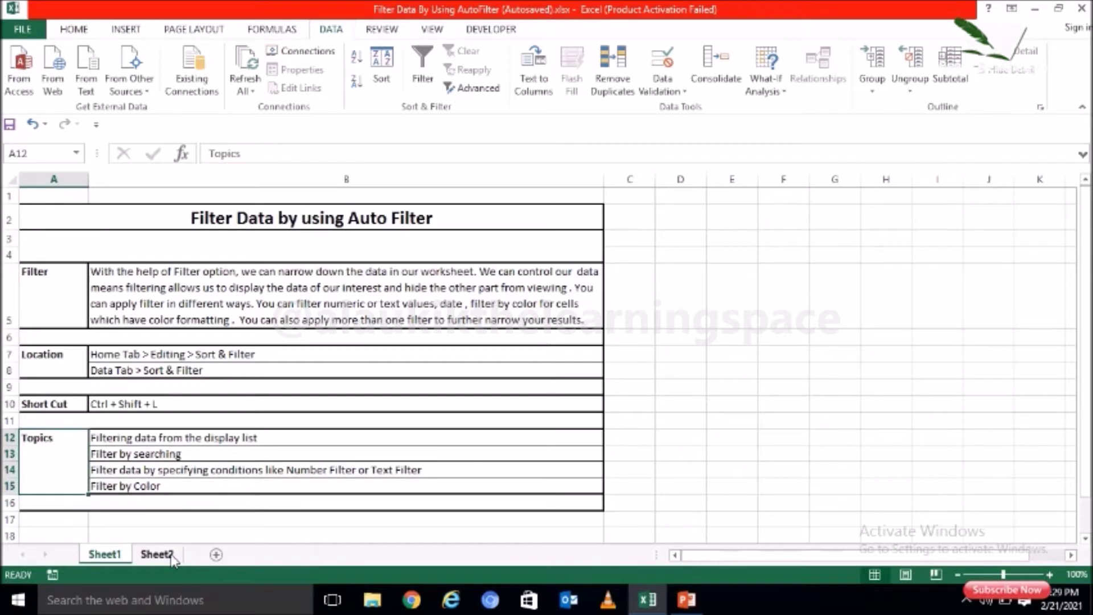
{"action": "left_click", "coordinate": [170, 555]}
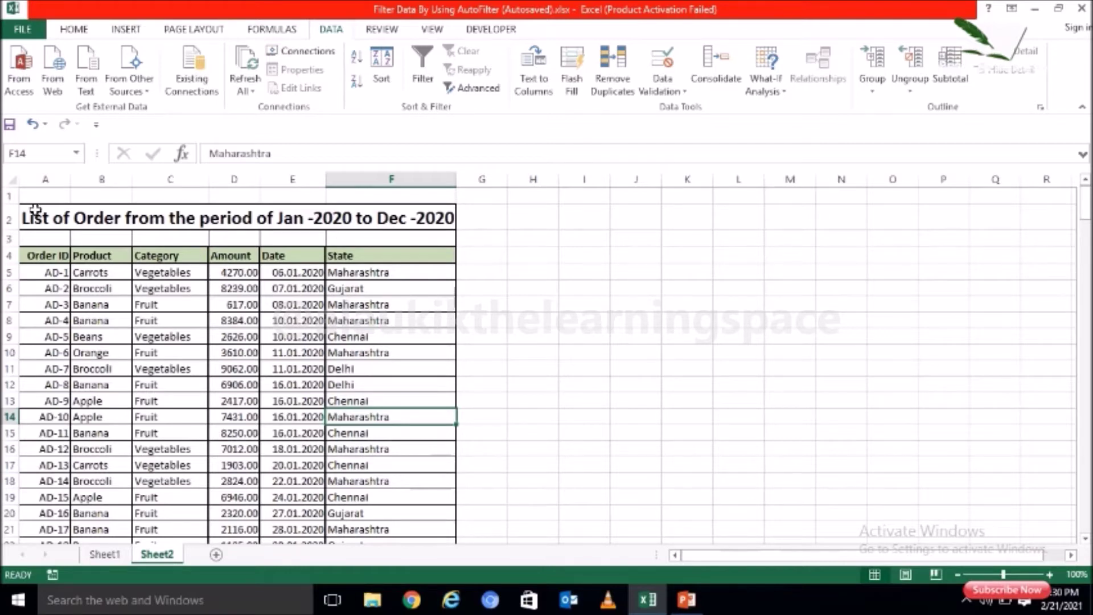
Try adding filter buttons to the order list's header row 4 and remove them again.
{"action": "left_click", "coordinate": [7, 255]}
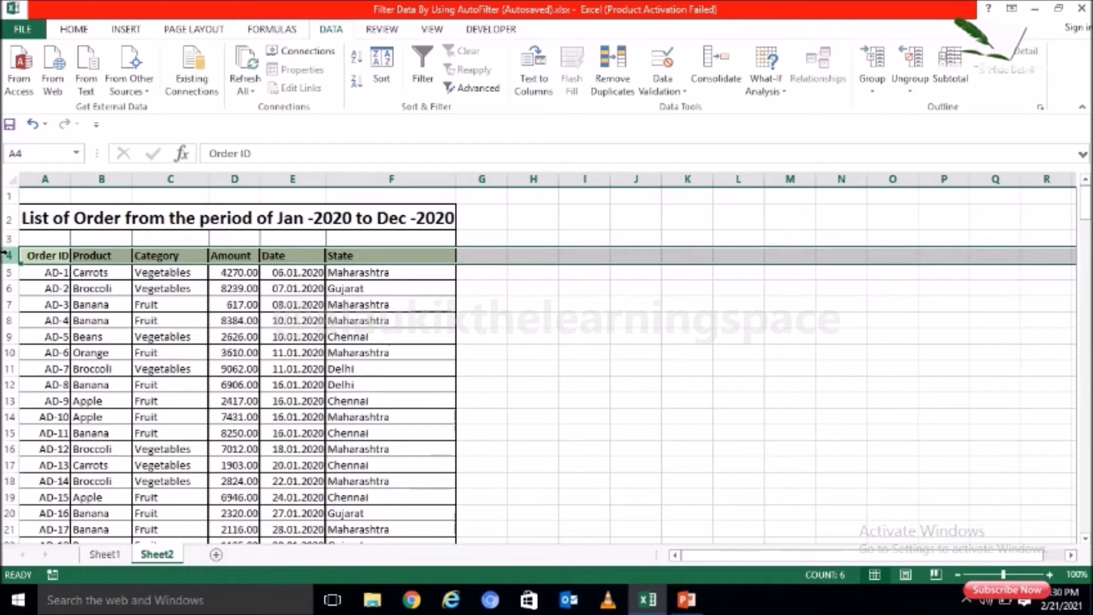
{"action": "left_click", "coordinate": [422, 63]}
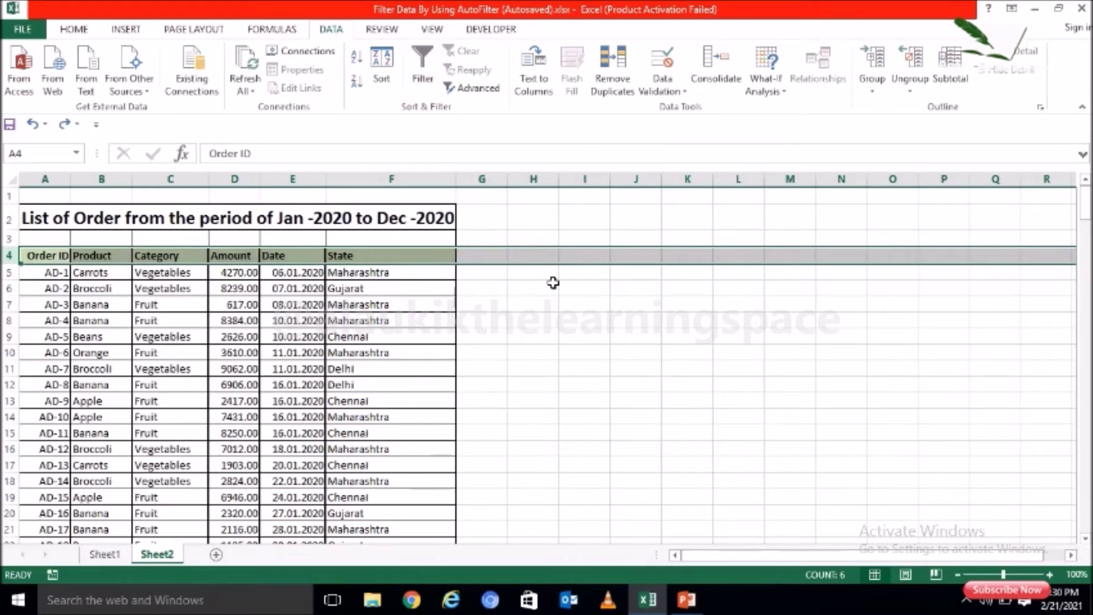
{"action": "left_click", "coordinate": [336, 333]}
{"action": "key", "text": "ctrl+shift+l"}
{"action": "left_click_drag", "start_coordinate": [44, 256], "coordinate": [391, 256]}
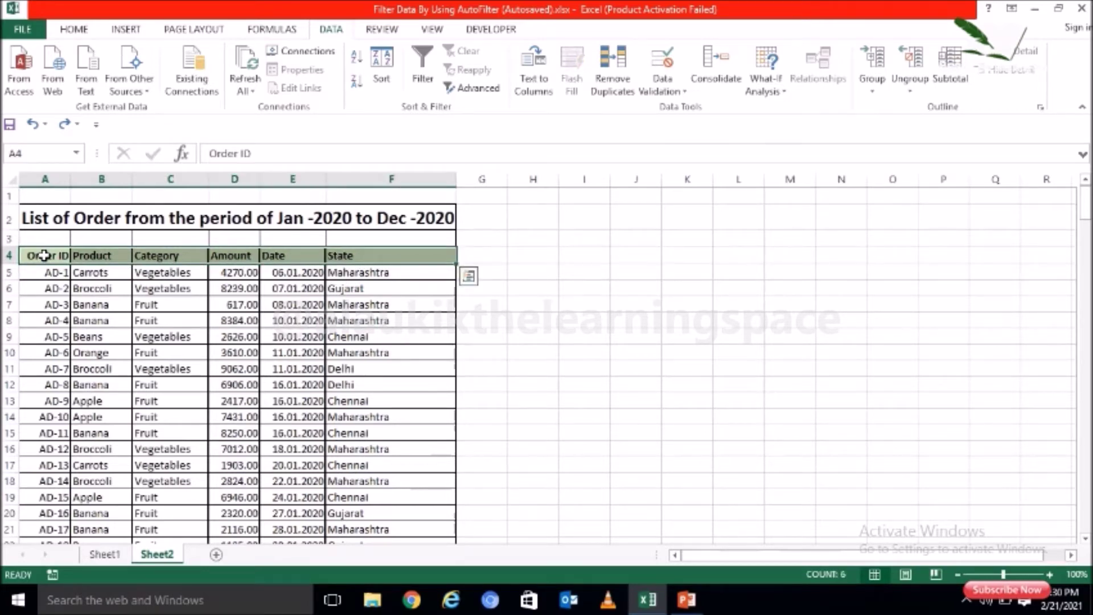
{"action": "key", "text": "ctrl+shift+l"}
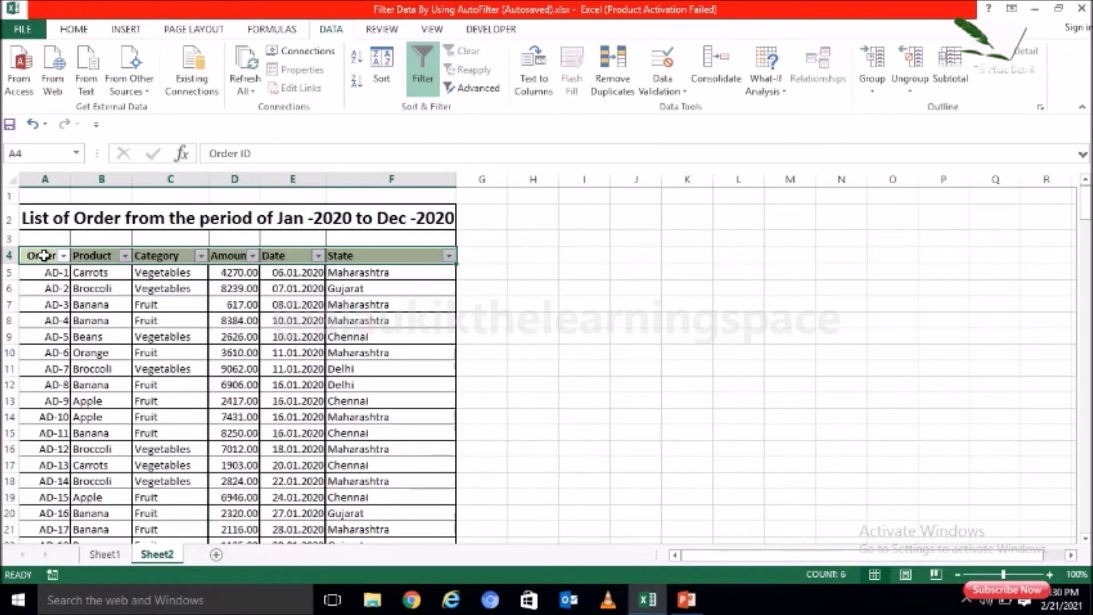
{"action": "key", "text": "ctrl+shift+l"}
Turn on AutoFilter for the order list from a cell inside the data.
{"action": "left_click", "coordinate": [165, 319]}
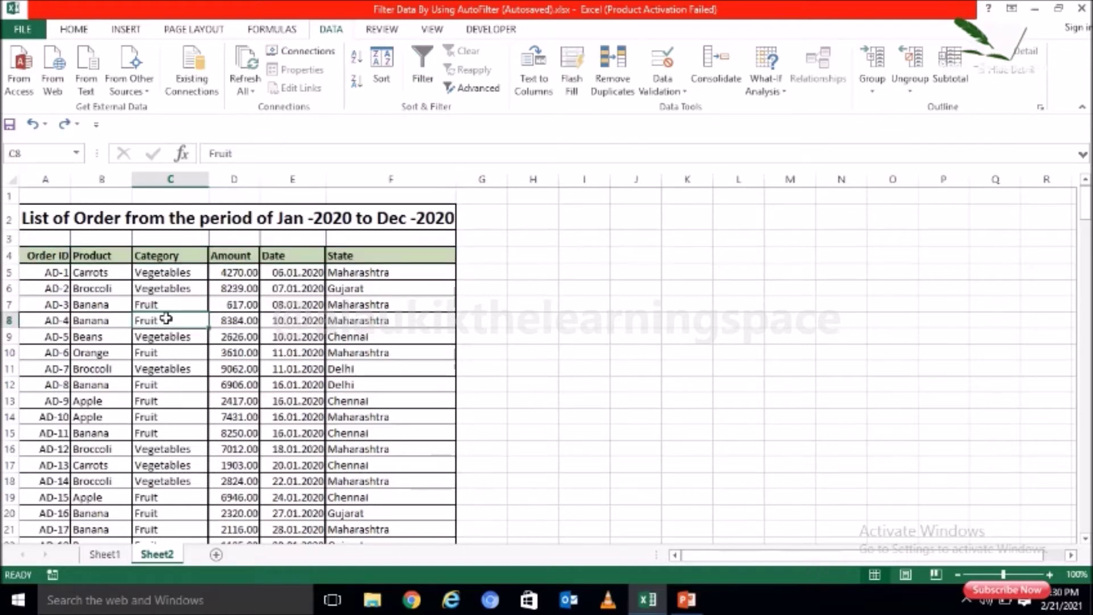
{"action": "left_click", "coordinate": [227, 300]}
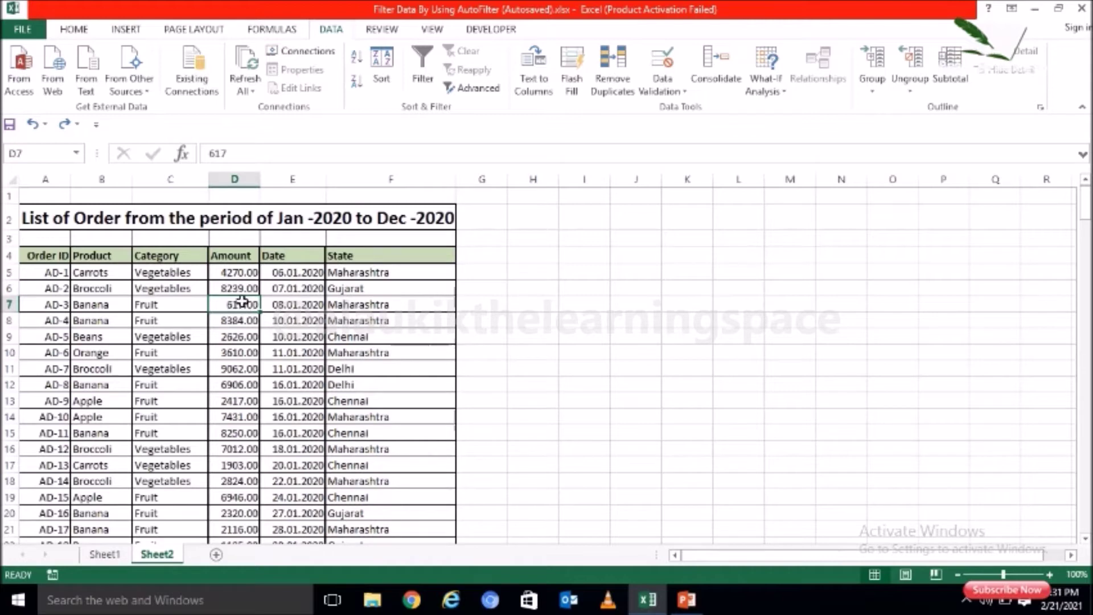
{"action": "left_click", "coordinate": [425, 74]}
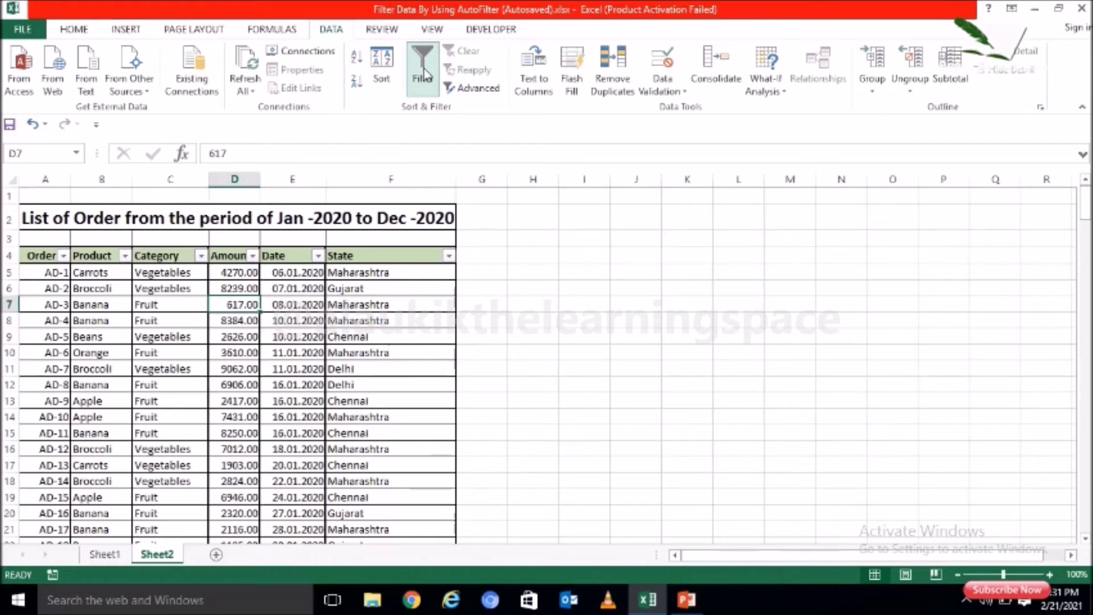
Review the first topic on Sheet1 and filter the State column on Sheet2 to show only Maharashtra.
{"action": "left_click", "coordinate": [109, 557]}
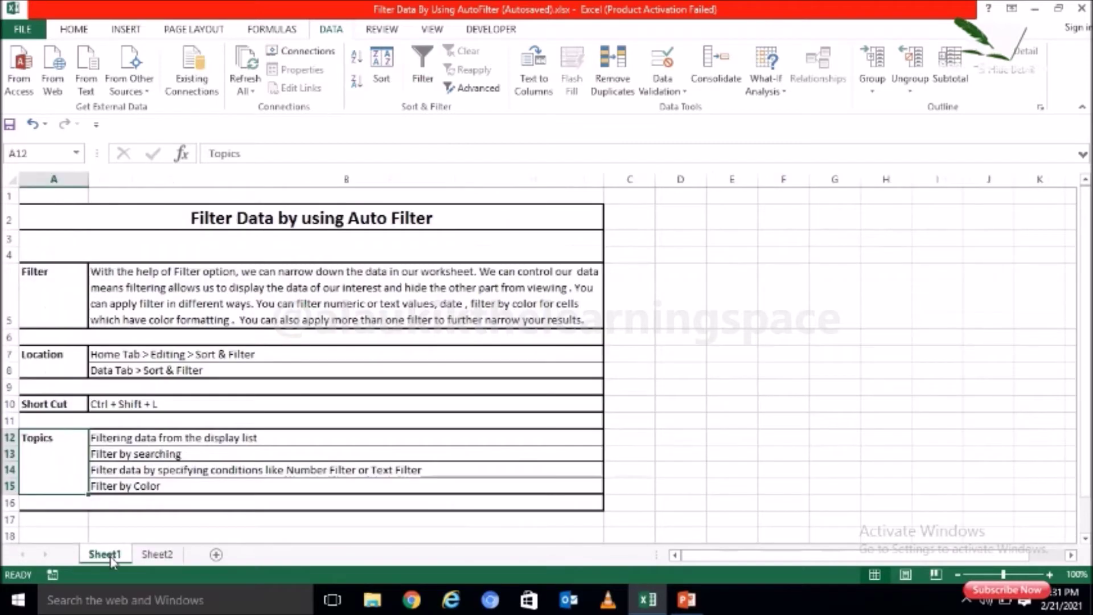
{"action": "left_click", "coordinate": [167, 436]}
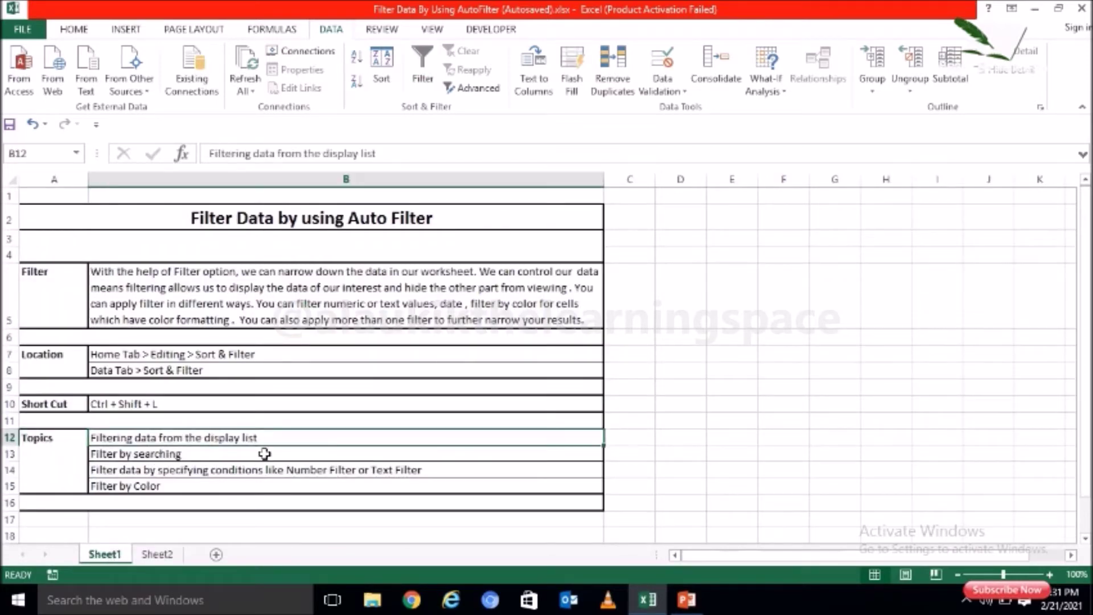
{"action": "left_click", "coordinate": [168, 555]}
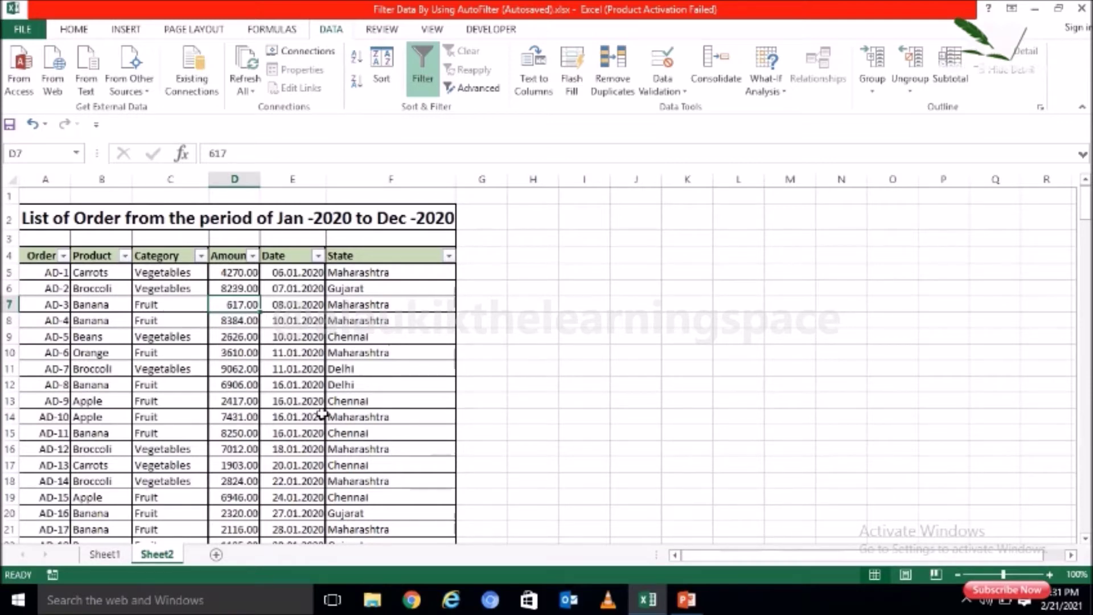
{"action": "left_click", "coordinate": [449, 257]}
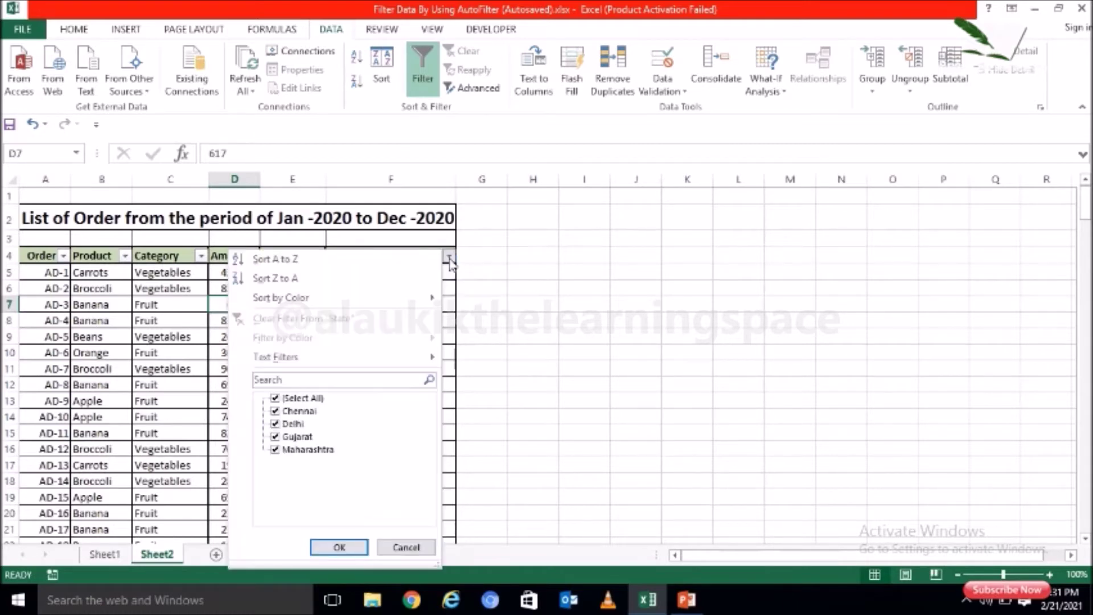
{"action": "left_click", "coordinate": [276, 399]}
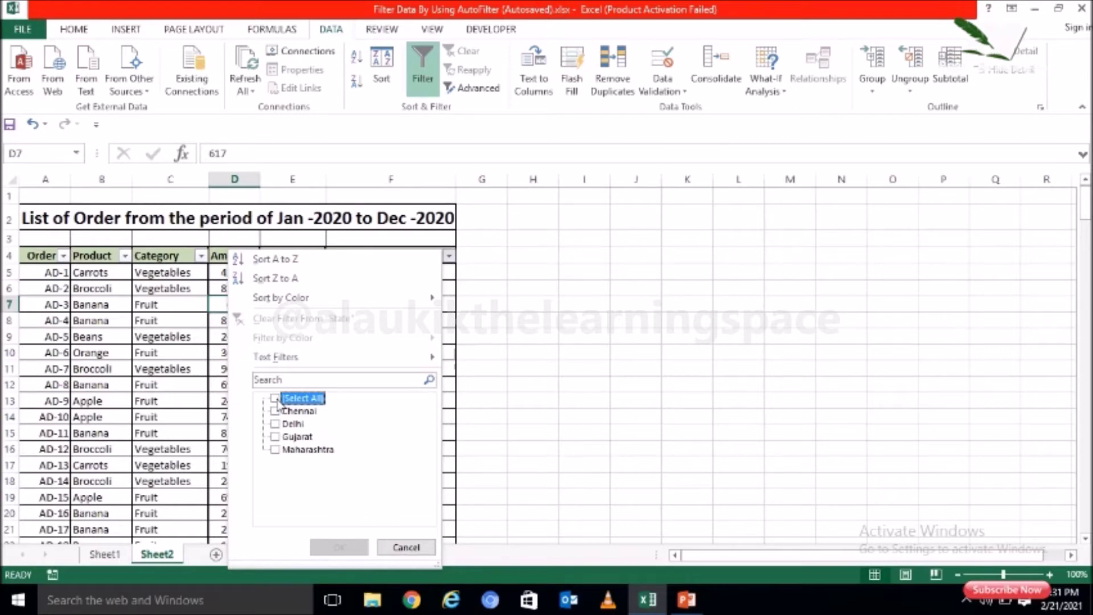
{"action": "left_click", "coordinate": [275, 452]}
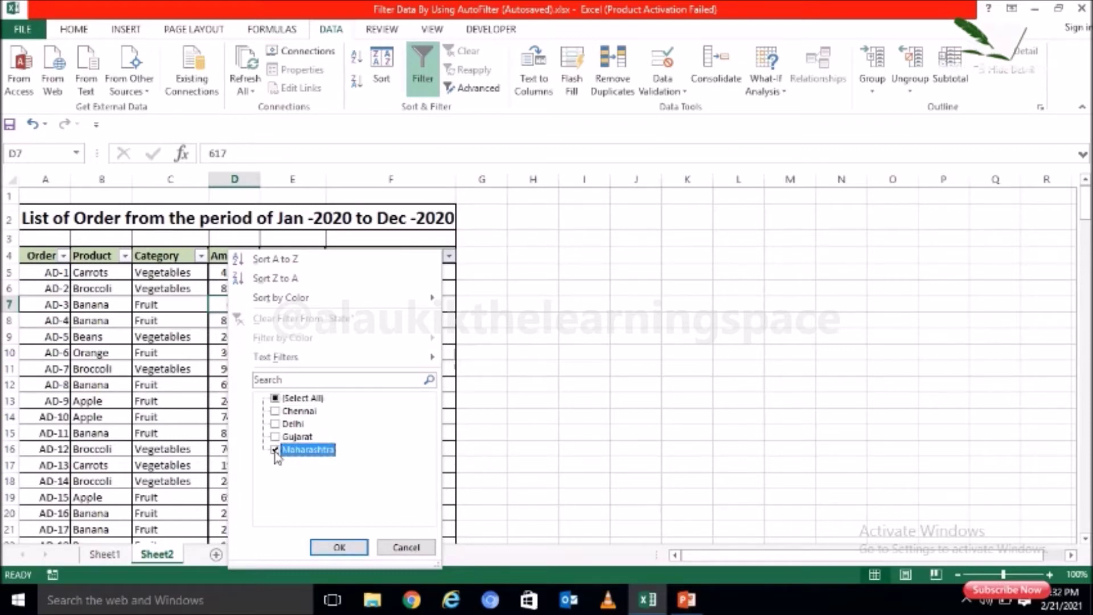
{"action": "left_click", "coordinate": [340, 548]}
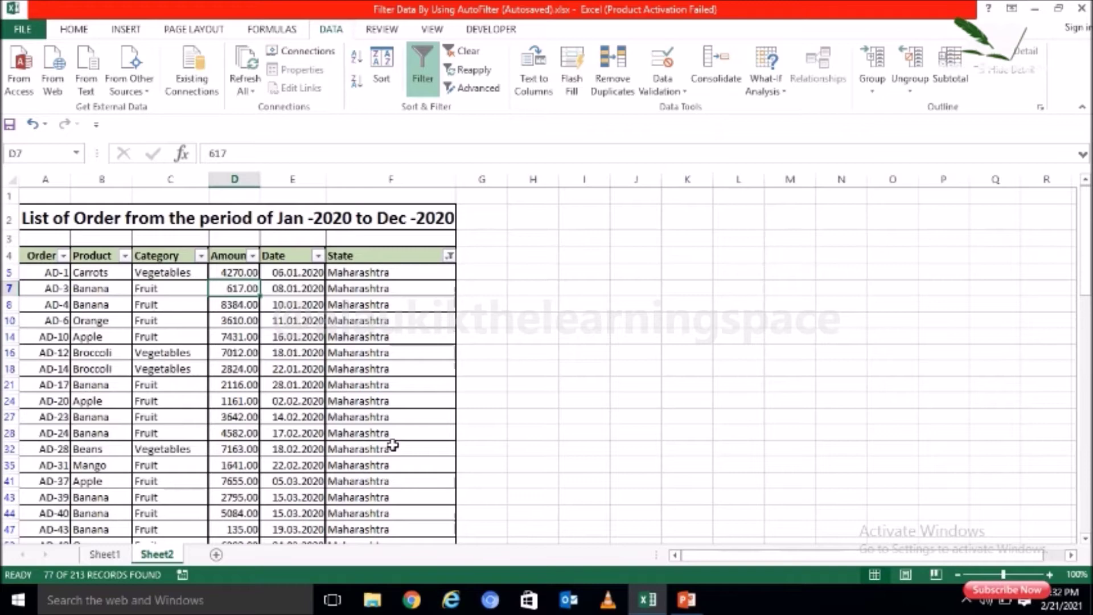
Filter the Date column to show only January 2020 orders.
{"action": "left_click", "coordinate": [317, 256]}
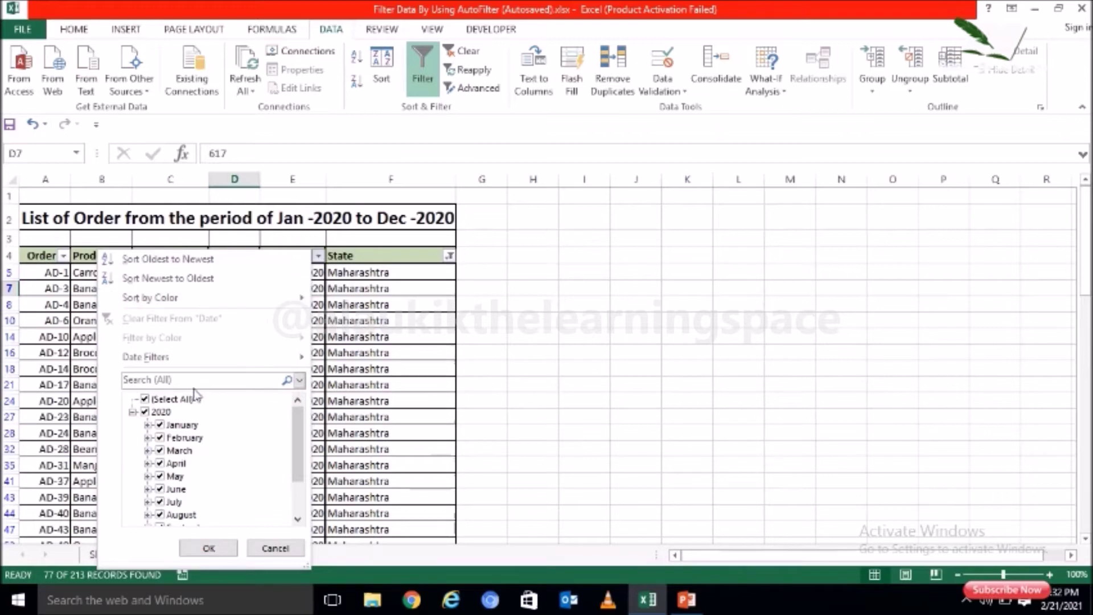
{"action": "left_click", "coordinate": [146, 400]}
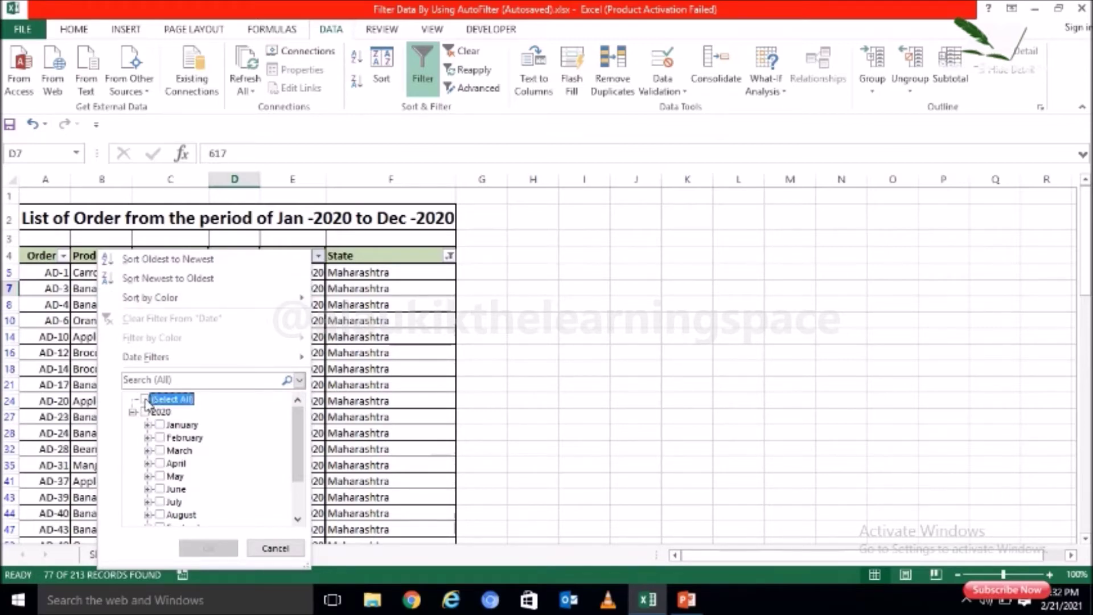
{"action": "left_click", "coordinate": [162, 426]}
{"action": "left_click", "coordinate": [160, 426]}
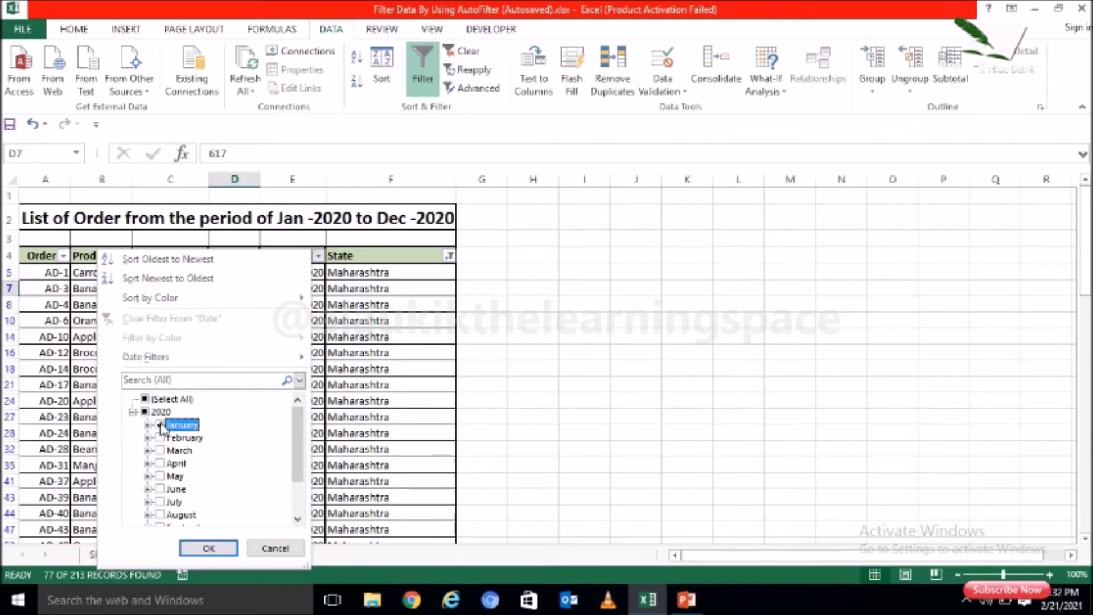
{"action": "left_click", "coordinate": [210, 549]}
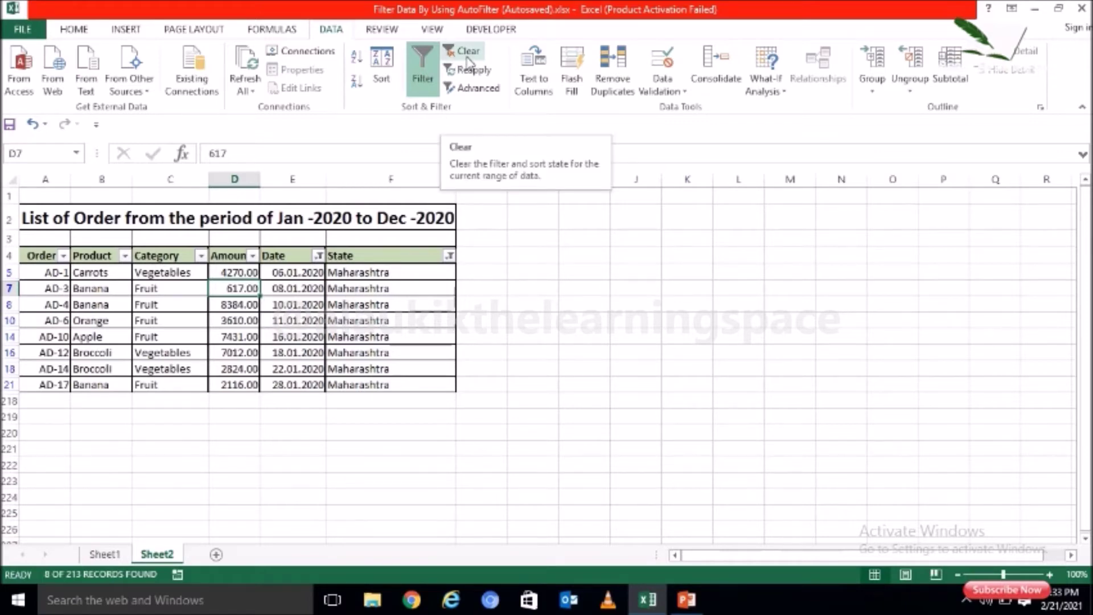
Clear all filters and filter the State column by the value of the selected Maharashtra cell F5.
{"action": "left_click", "coordinate": [468, 58]}
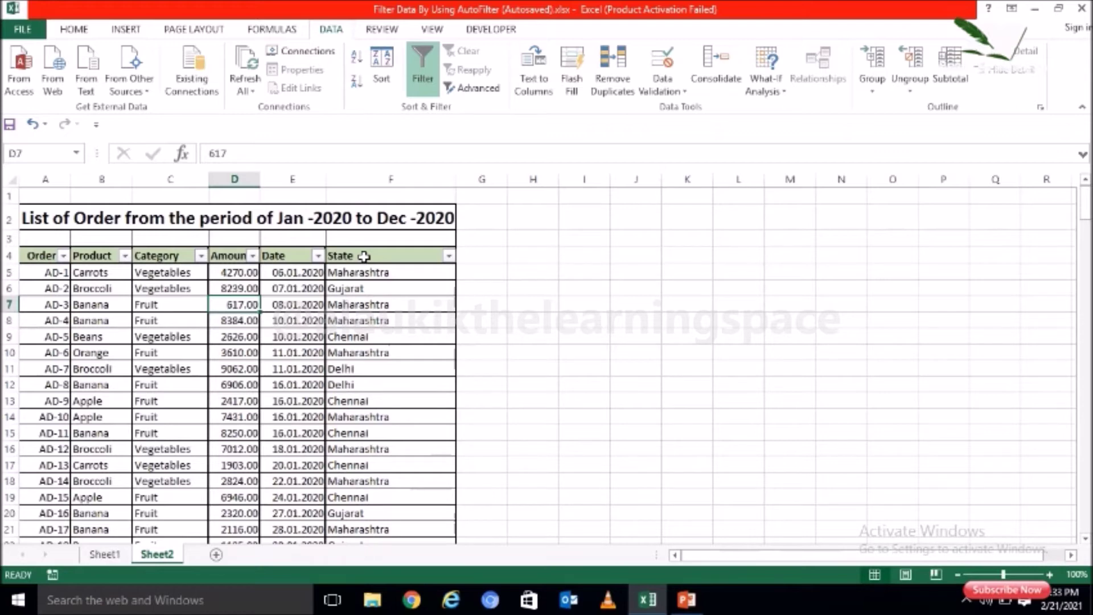
{"action": "left_click", "coordinate": [396, 272]}
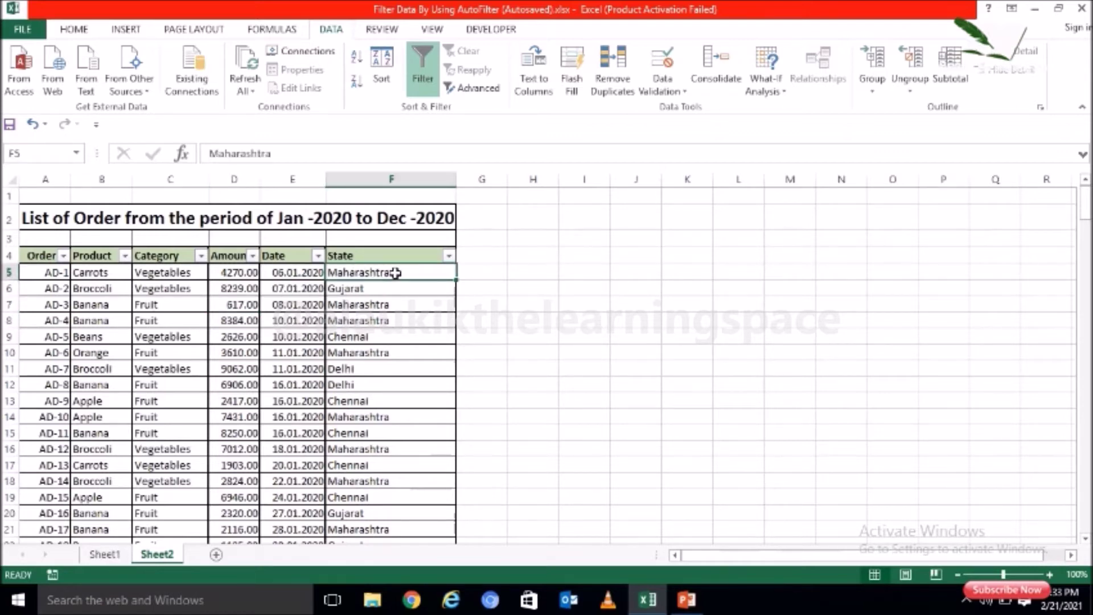
{"action": "right_click", "coordinate": [430, 275]}
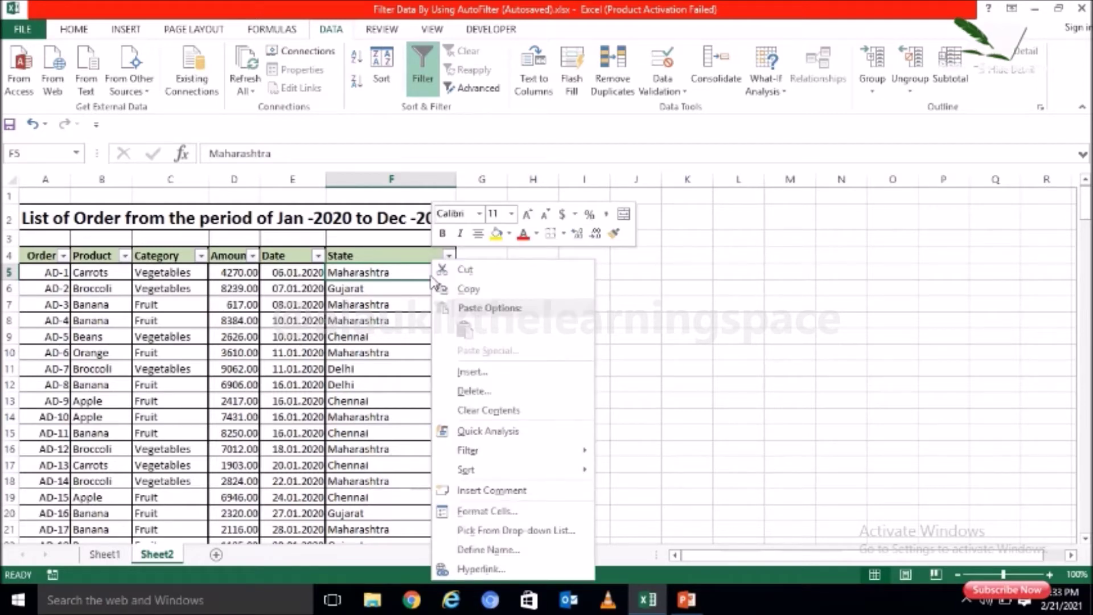
{"action": "mouse_move", "coordinate": [477, 459]}
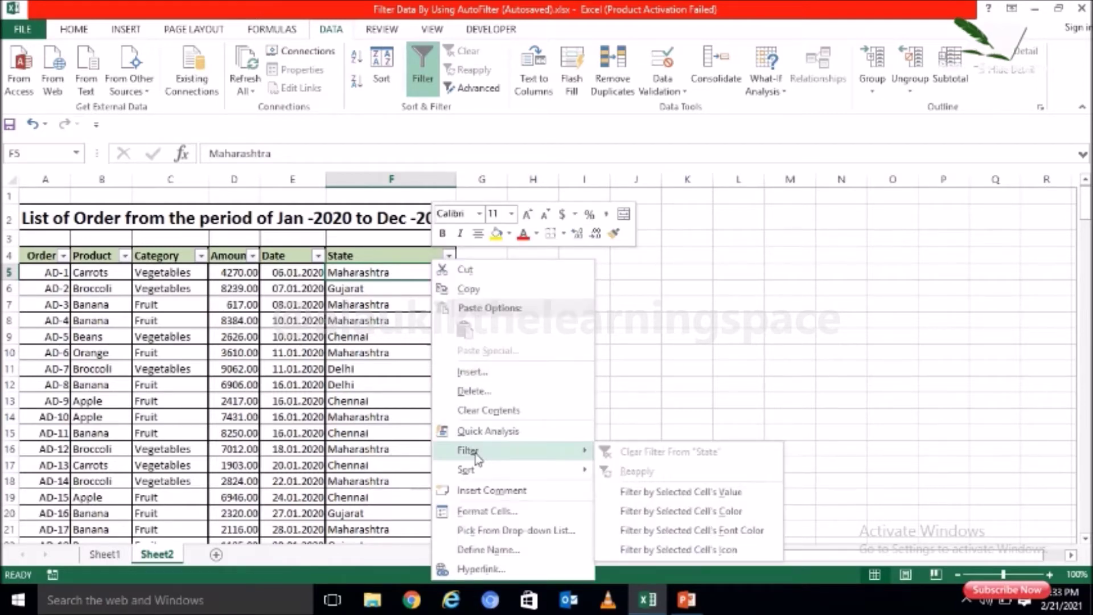
{"action": "left_click", "coordinate": [693, 492]}
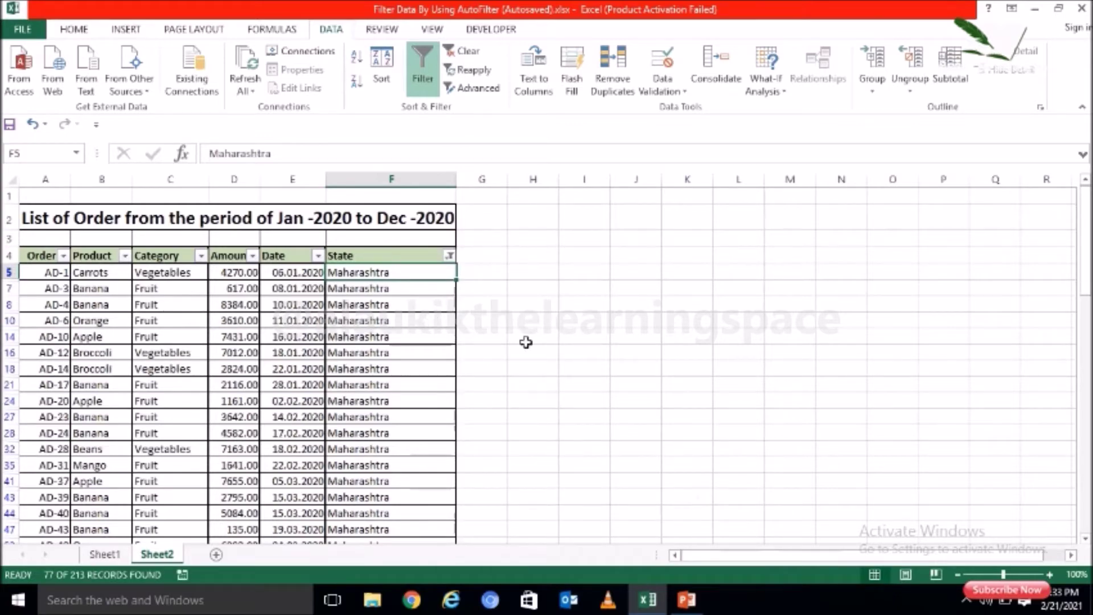
{"action": "mouse_move", "coordinate": [1086, 281]}
{"action": "left_mouse_down"}
{"action": "mouse_move", "coordinate": [1085, 330]}
{"action": "mouse_move", "coordinate": [1086, 279]}
{"action": "left_mouse_up"}
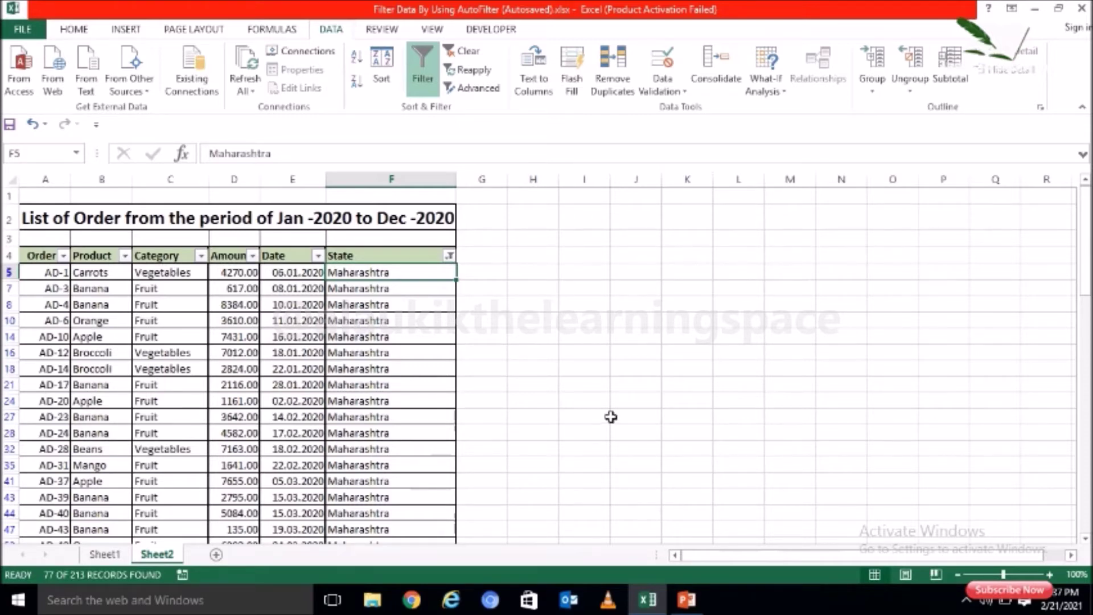
Clear the State filter and revisit the topic list on Sheet1 before returning to Sheet2.
{"action": "left_click", "coordinate": [468, 52]}
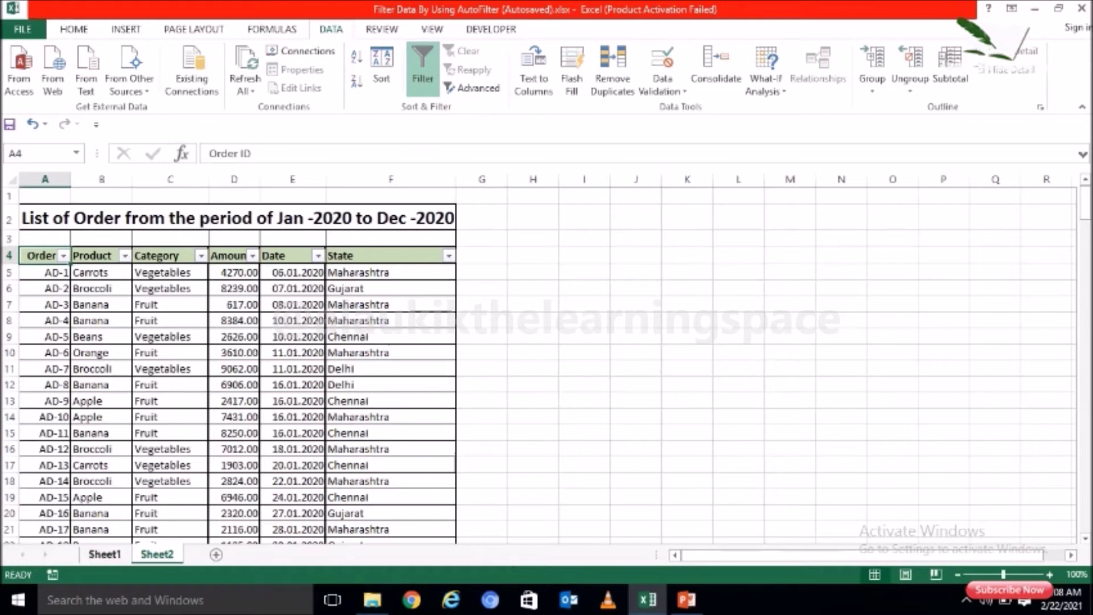
{"action": "left_click", "coordinate": [121, 554]}
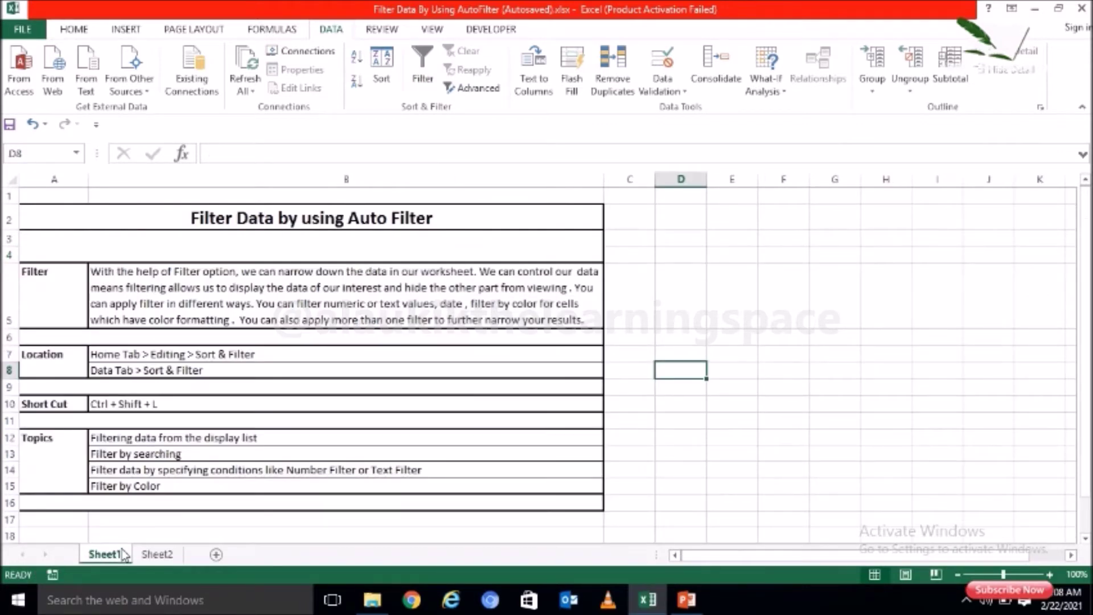
{"action": "left_click", "coordinate": [170, 556]}
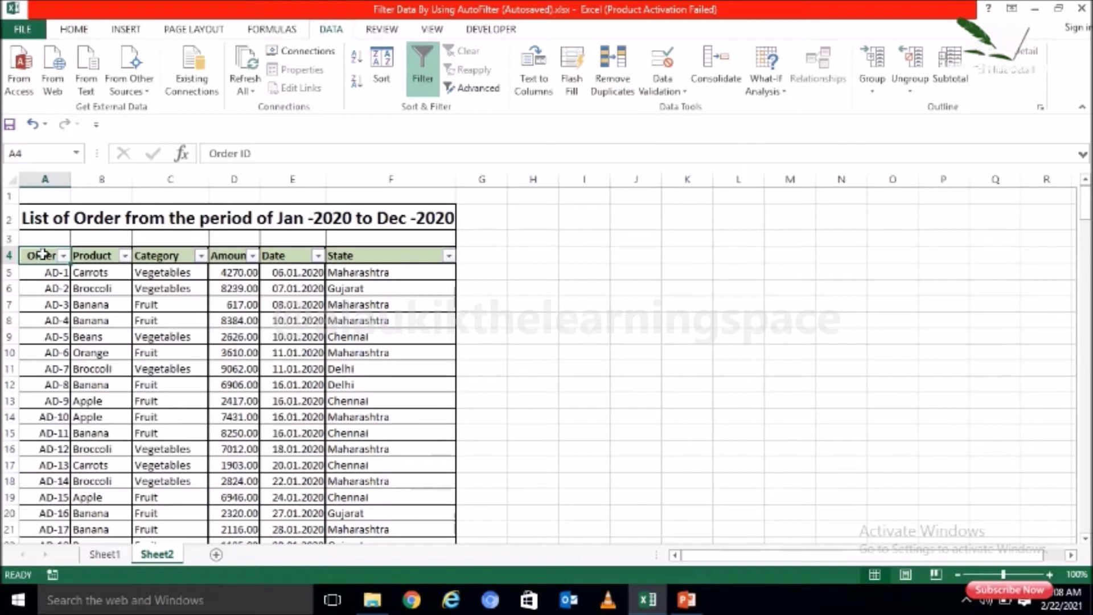
Filter the Order ID column by searching for 123 to show only order AD-123.
{"action": "left_click", "coordinate": [64, 256]}
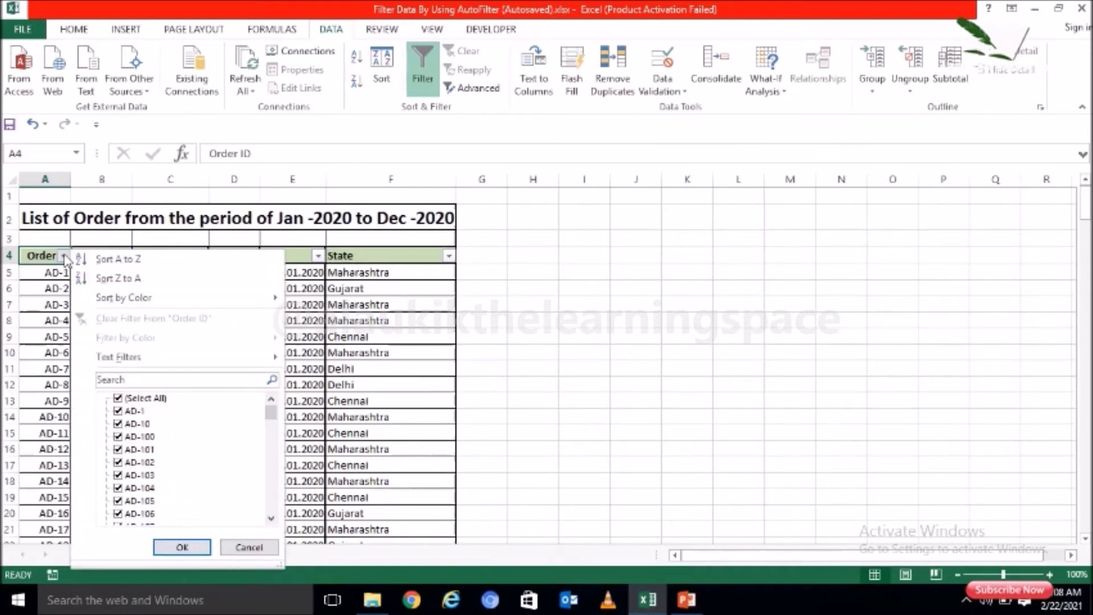
{"action": "left_click", "coordinate": [120, 400]}
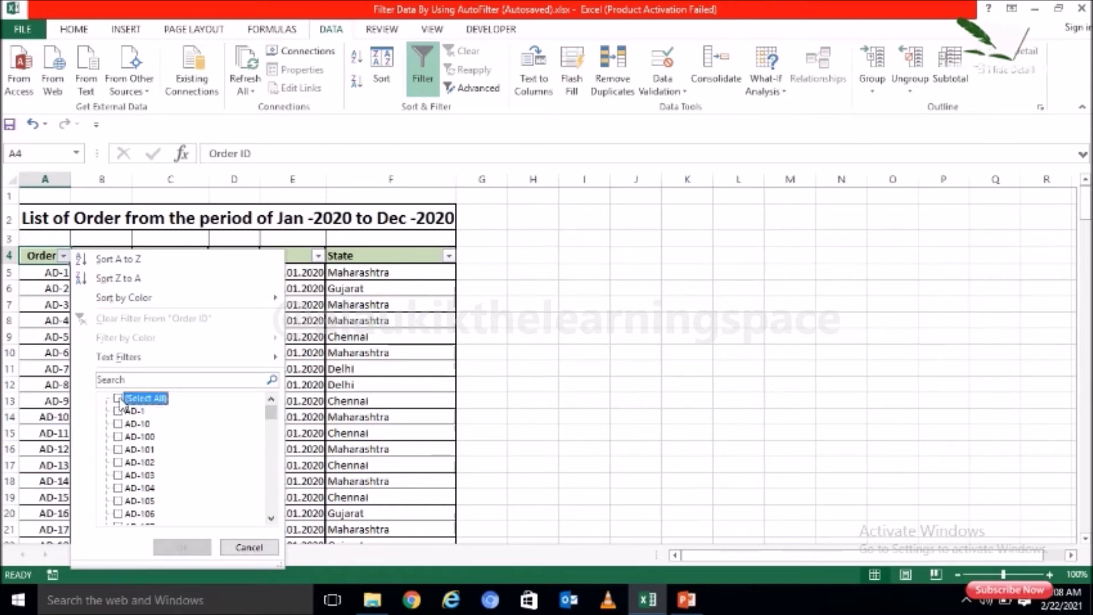
{"action": "mouse_move", "coordinate": [276, 419]}
{"action": "left_mouse_down"}
{"action": "mouse_move", "coordinate": [273, 484]}
{"action": "mouse_move", "coordinate": [273, 409]}
{"action": "left_mouse_up"}
{"action": "left_click", "coordinate": [215, 378]}
{"action": "type", "text": "123"}
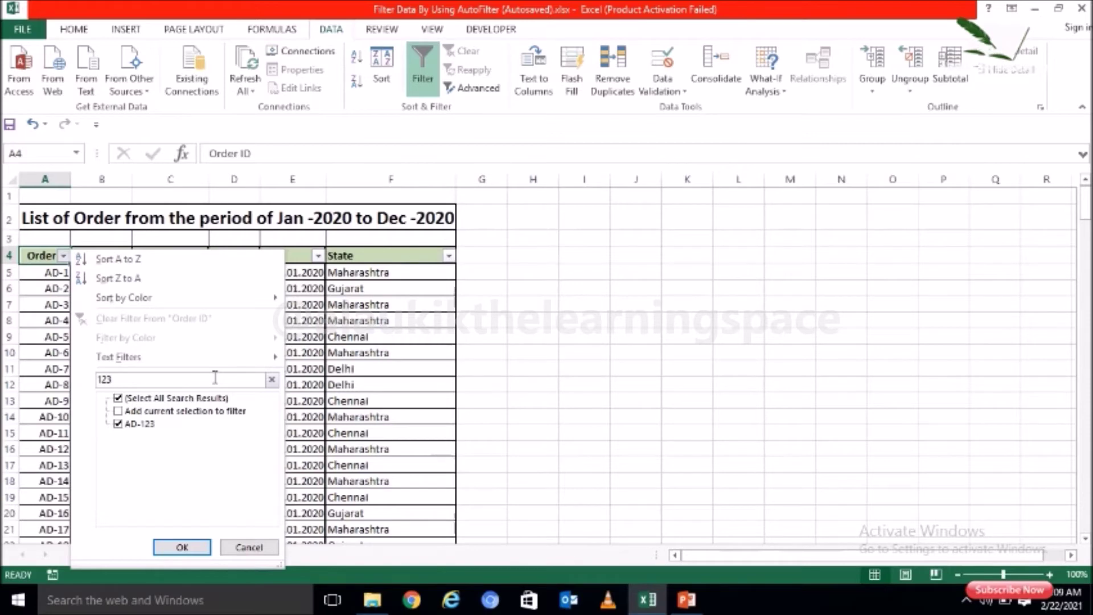
{"action": "left_click", "coordinate": [183, 547]}
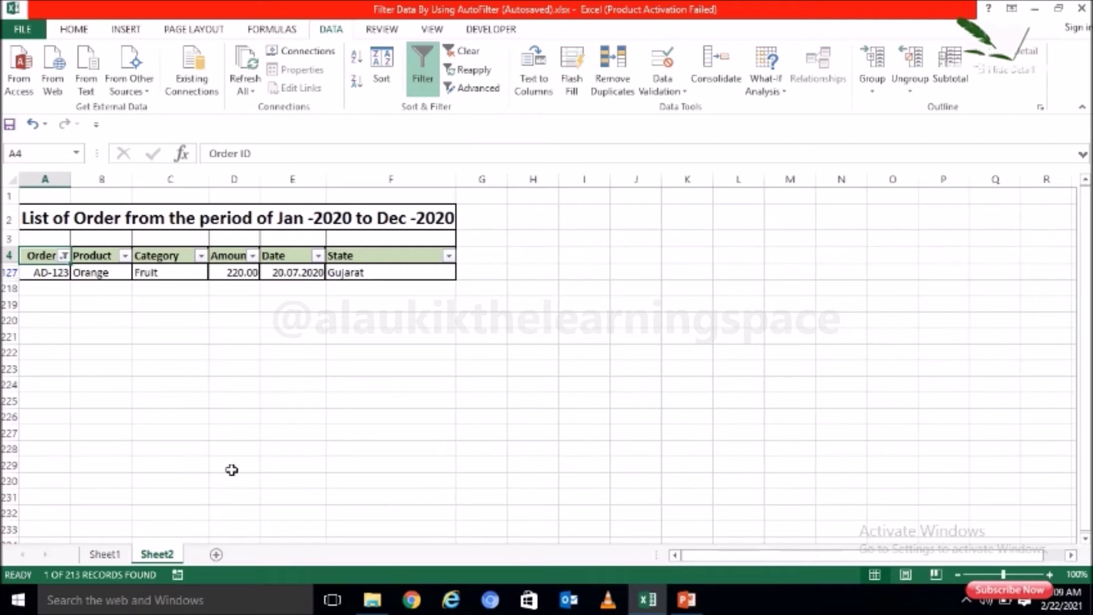
Clear the Order ID filter and revisit the topic list on Sheet1 before returning to Sheet2.
{"action": "left_click", "coordinate": [479, 59]}
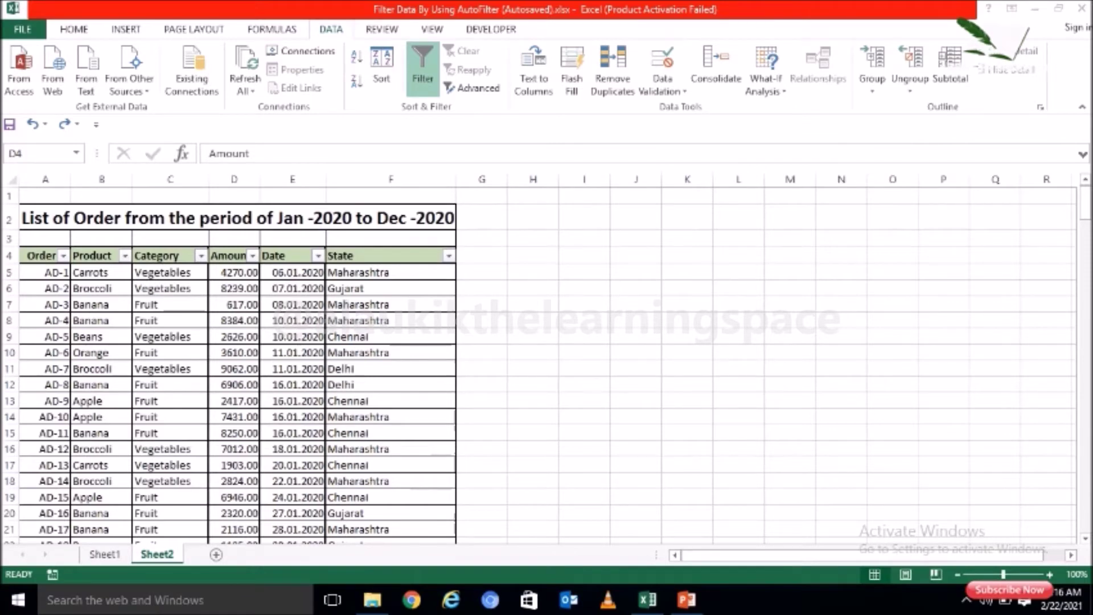
{"action": "left_click", "coordinate": [105, 559]}
{"action": "left_click", "coordinate": [105, 556]}
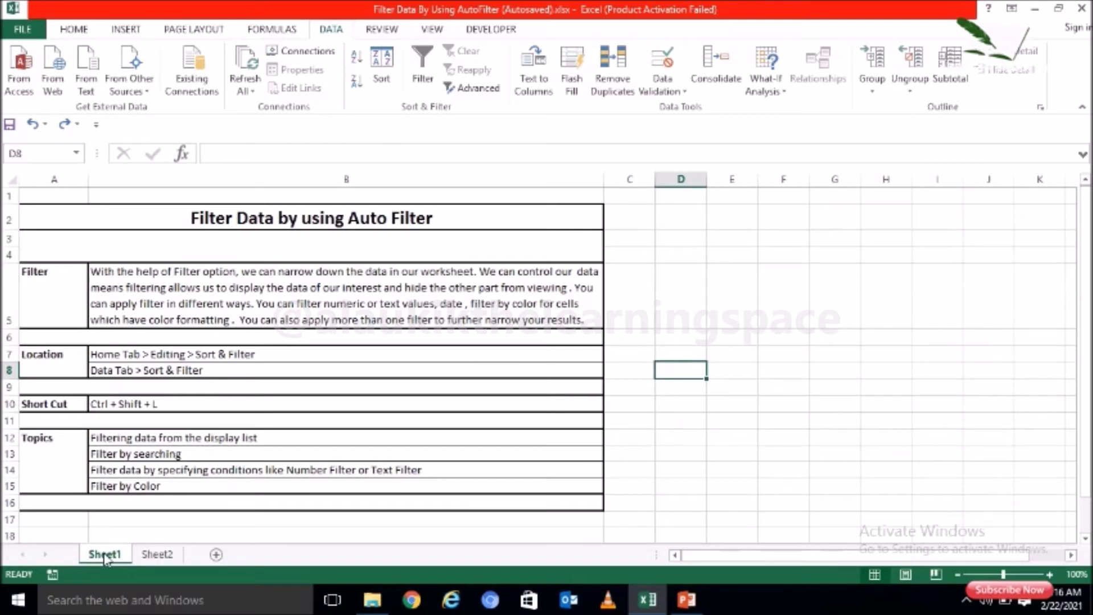
{"action": "left_click", "coordinate": [156, 556]}
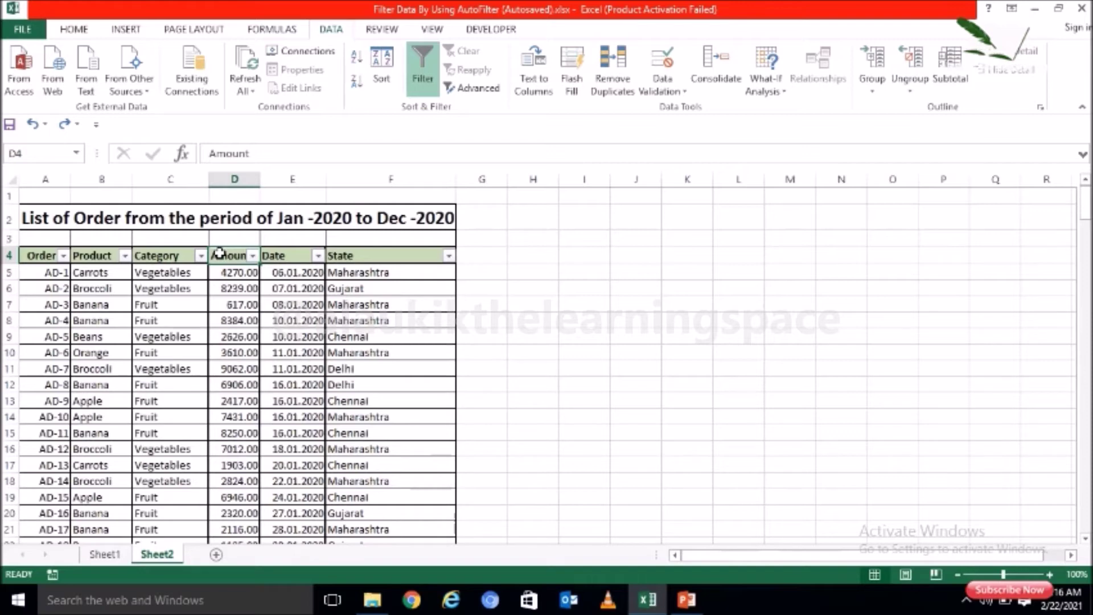
Filter the Amount column with a number condition to show only values greater than 4000.
{"action": "left_click", "coordinate": [252, 256]}
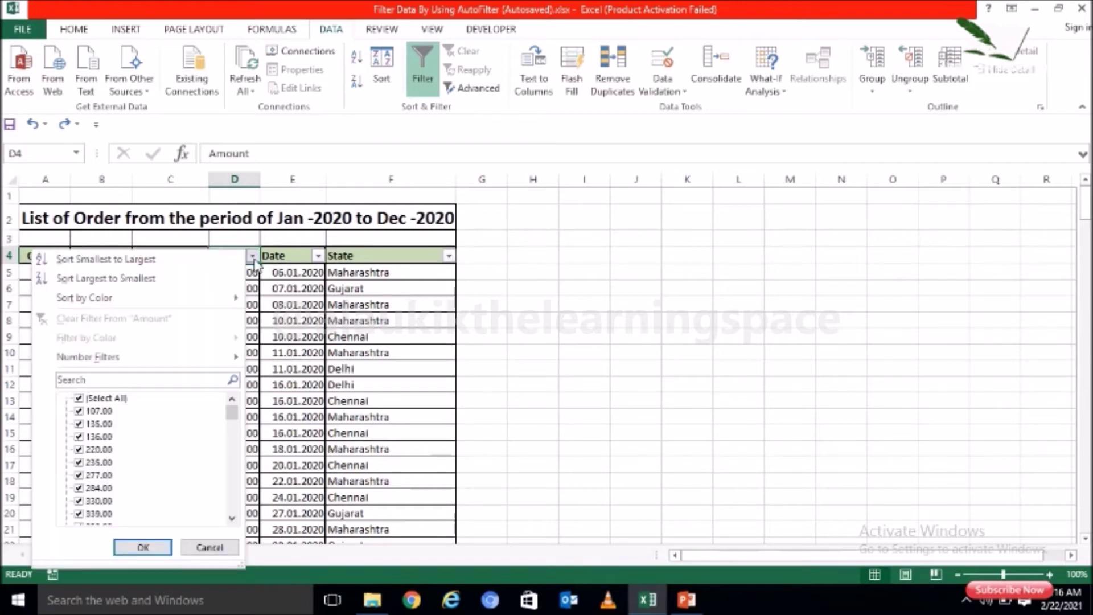
{"action": "mouse_move", "coordinate": [200, 361]}
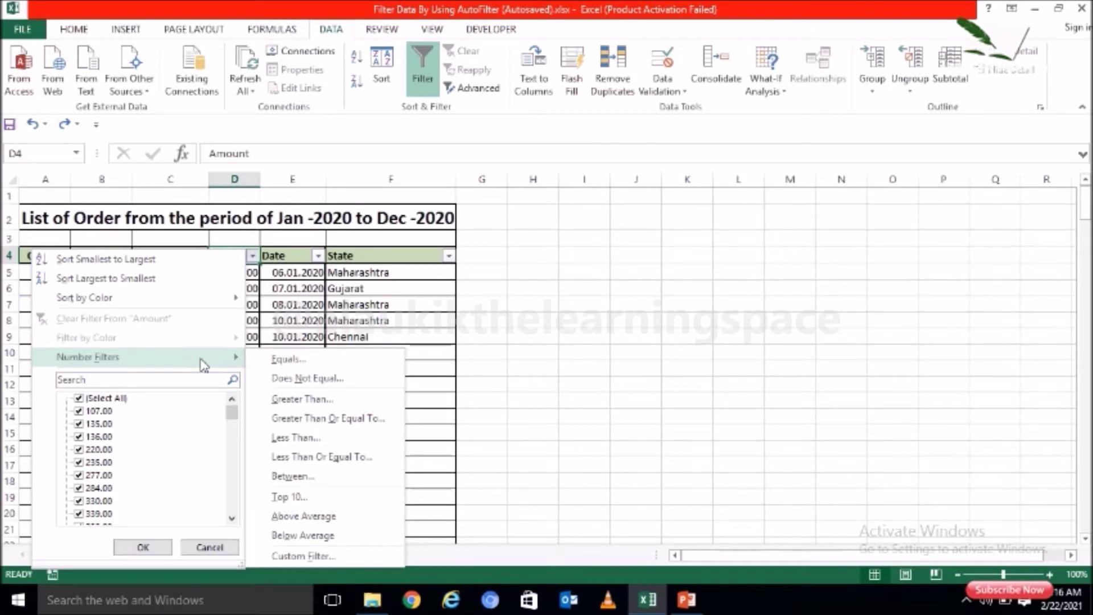
{"action": "left_click", "coordinate": [303, 399]}
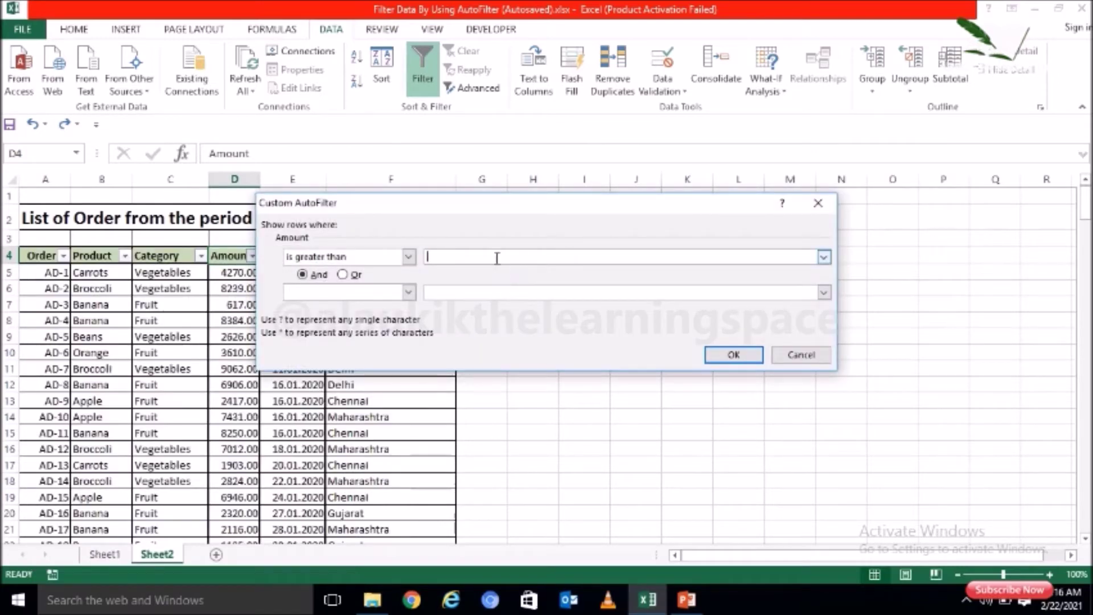
{"action": "type", "text": "4000"}
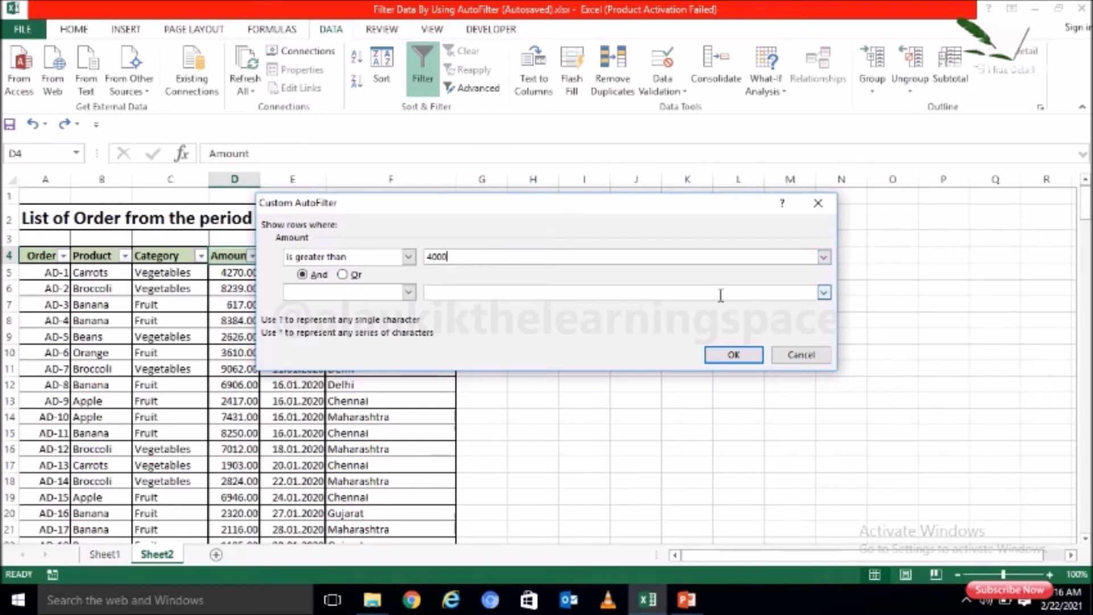
{"action": "left_click", "coordinate": [747, 354]}
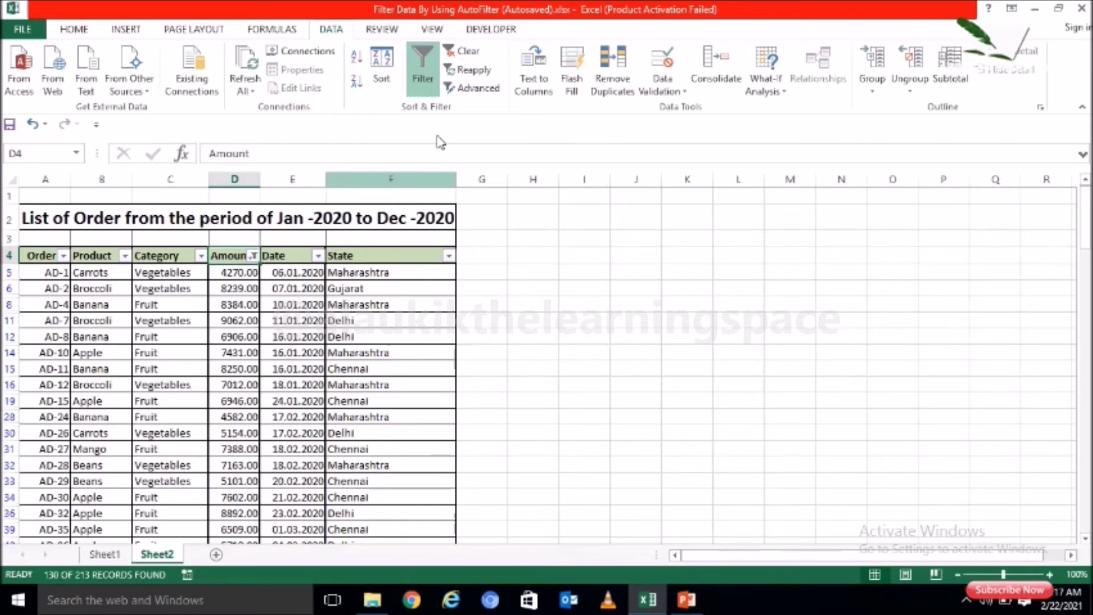
Clear the Amount filter and look through the number conditions available for the Amount column.
{"action": "left_click", "coordinate": [470, 57]}
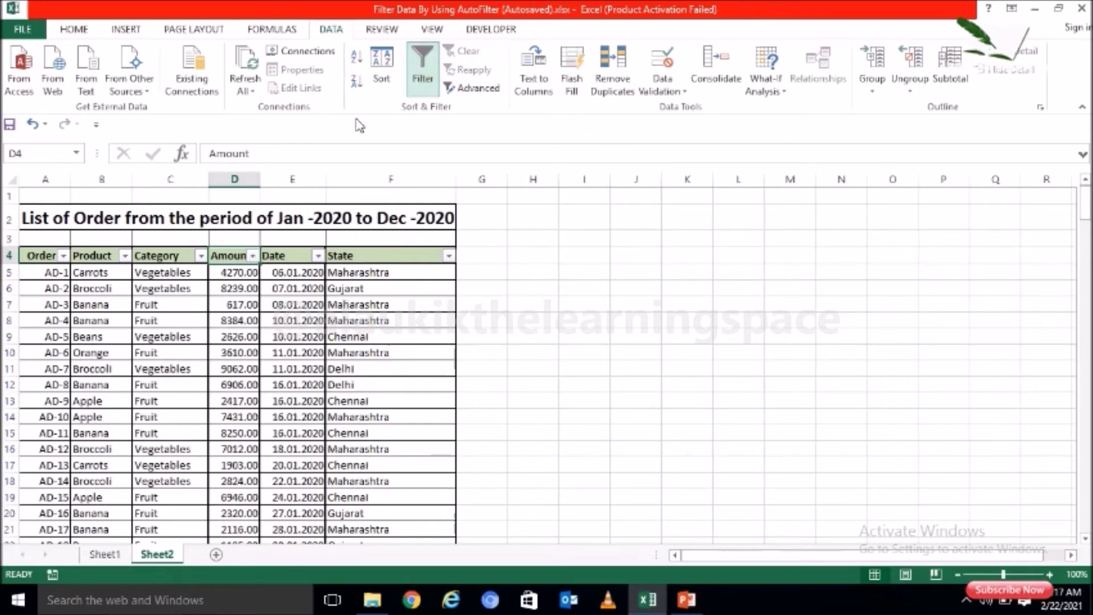
{"action": "left_click", "coordinate": [242, 301]}
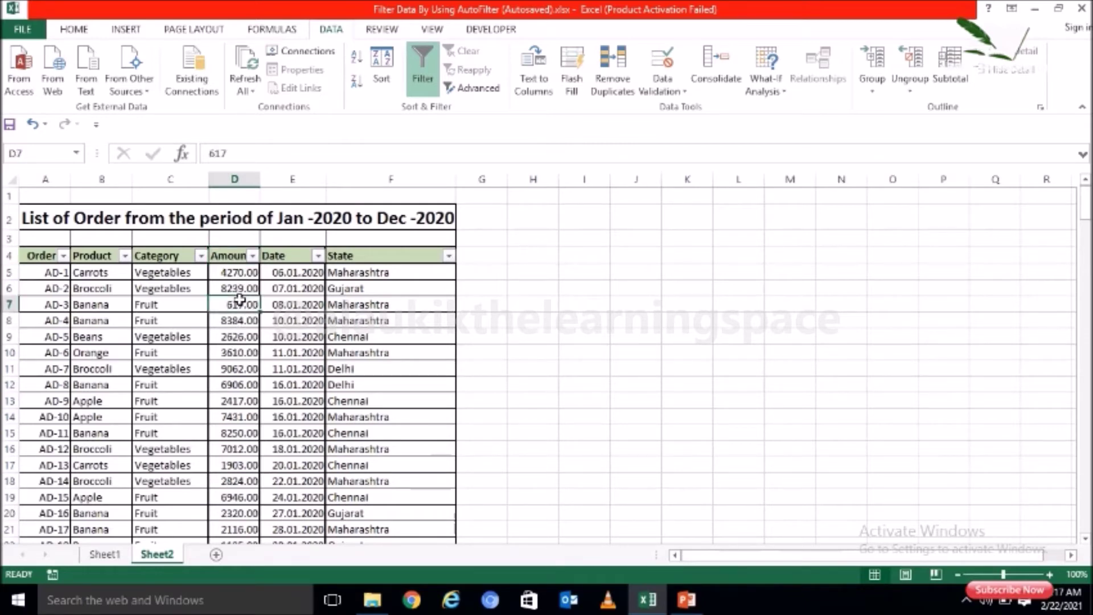
{"action": "left_click", "coordinate": [235, 256]}
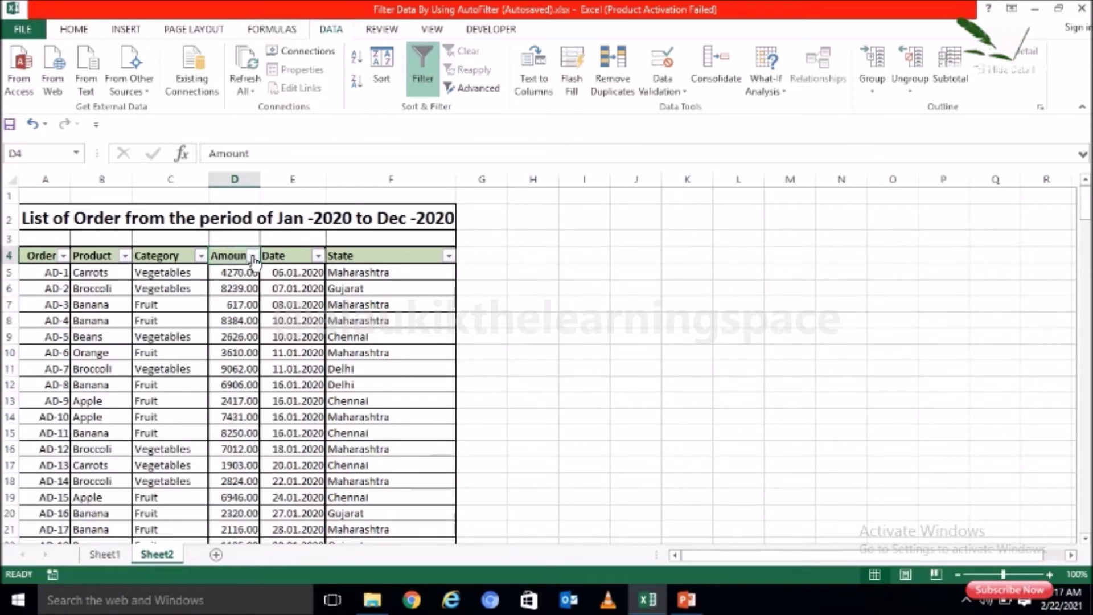
{"action": "left_click", "coordinate": [252, 257]}
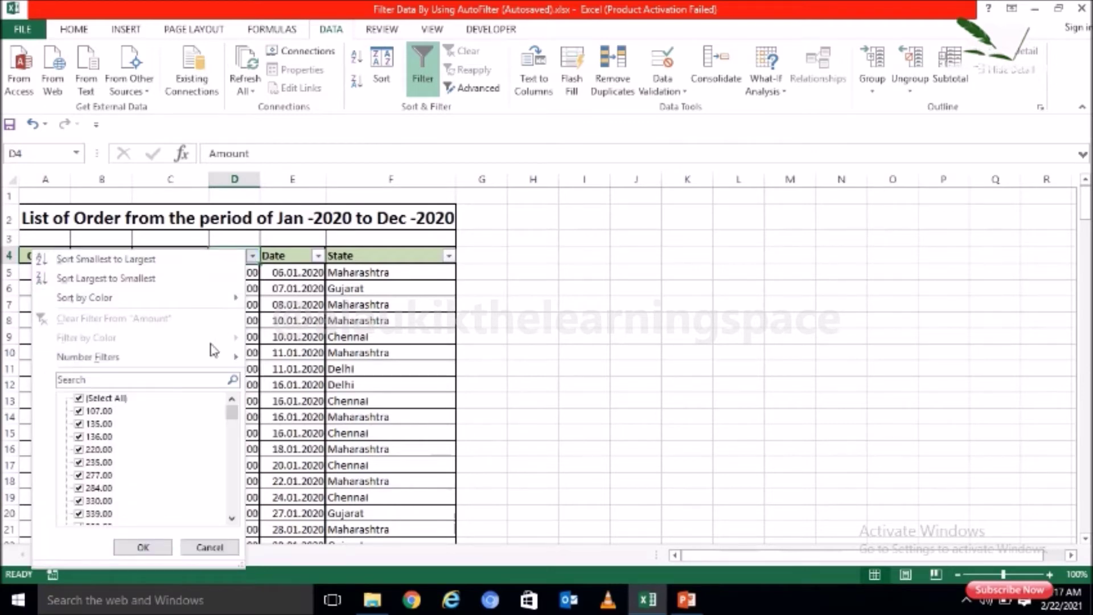
{"action": "mouse_move", "coordinate": [243, 362]}
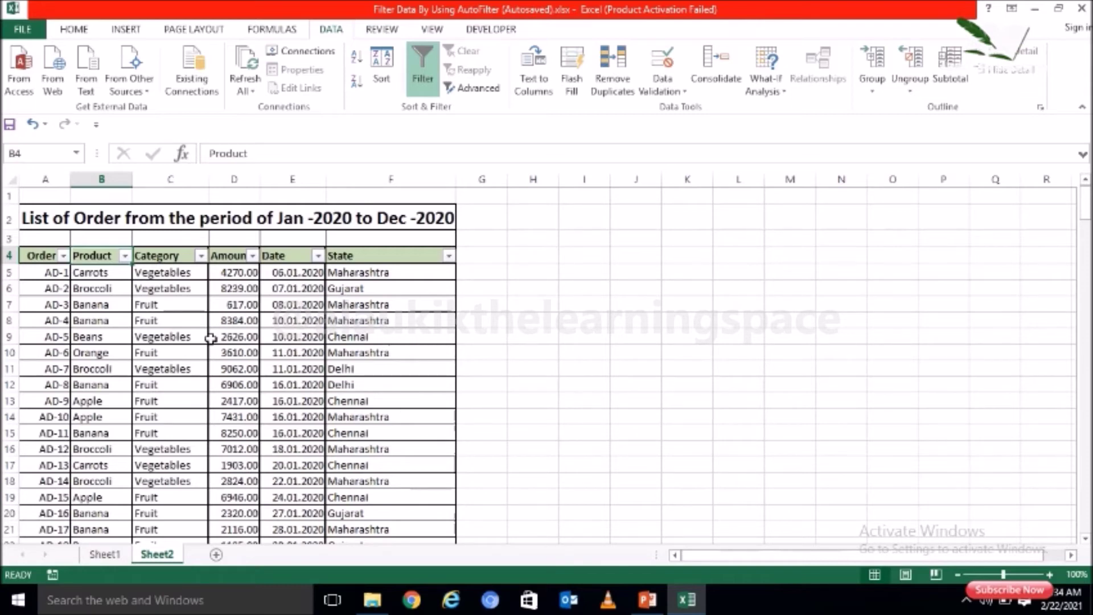
Filter the Product column with an Ends With text condition that keeps only the Broccoli orders.
{"action": "left_click", "coordinate": [124, 256]}
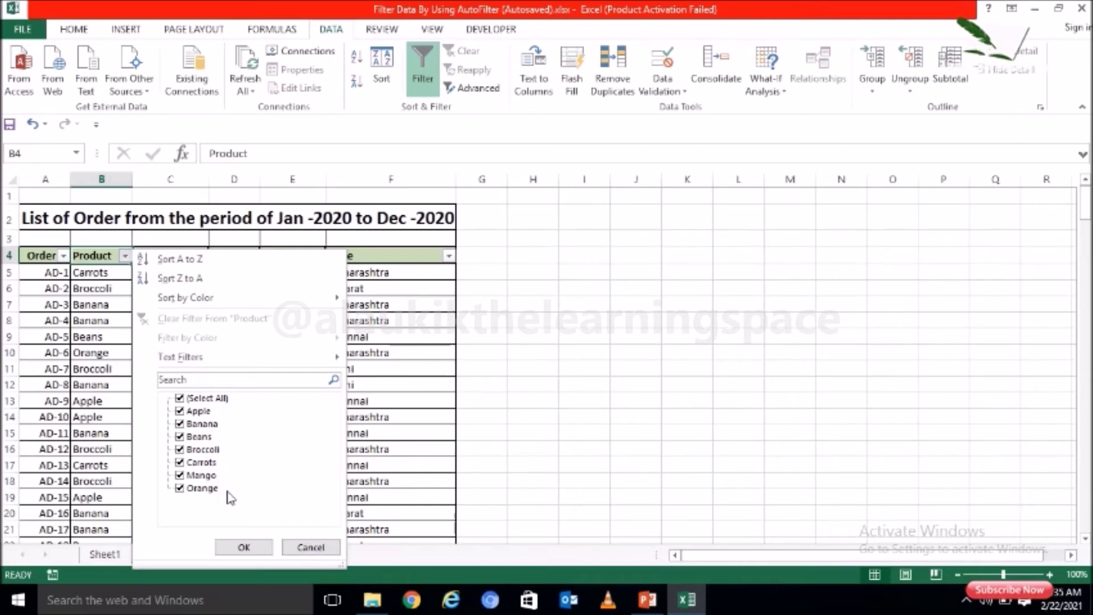
{"action": "left_click", "coordinate": [307, 547]}
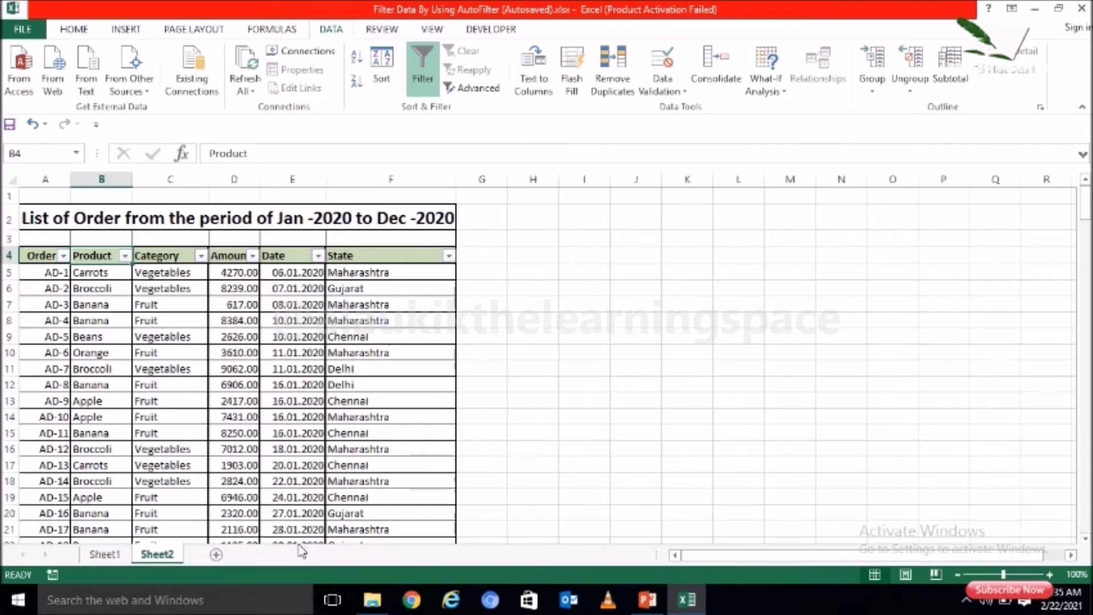
{"action": "left_click", "coordinate": [124, 256]}
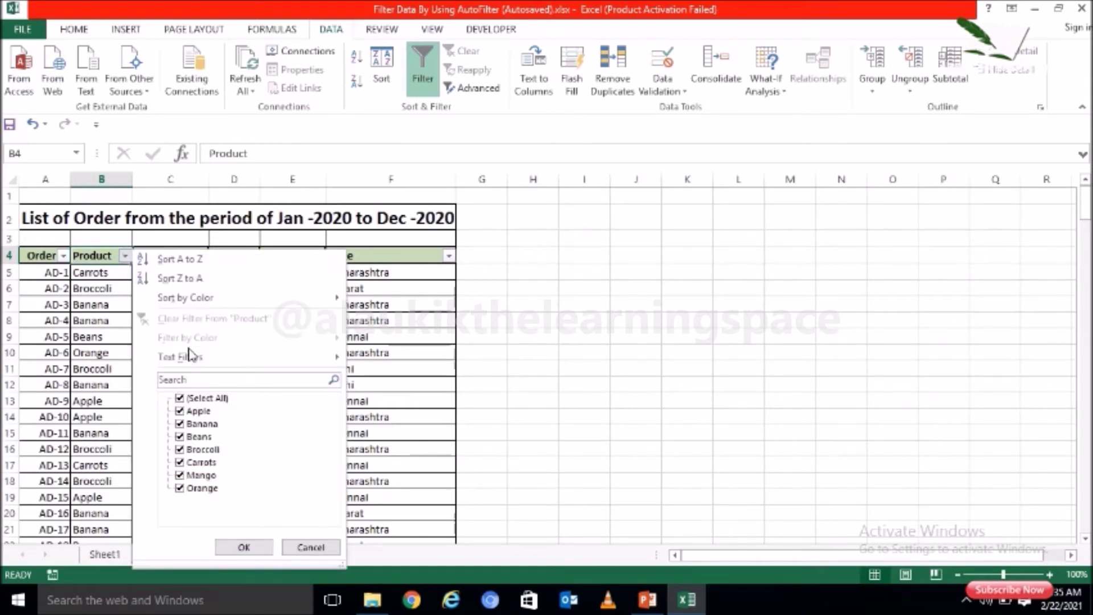
{"action": "mouse_move", "coordinate": [189, 357]}
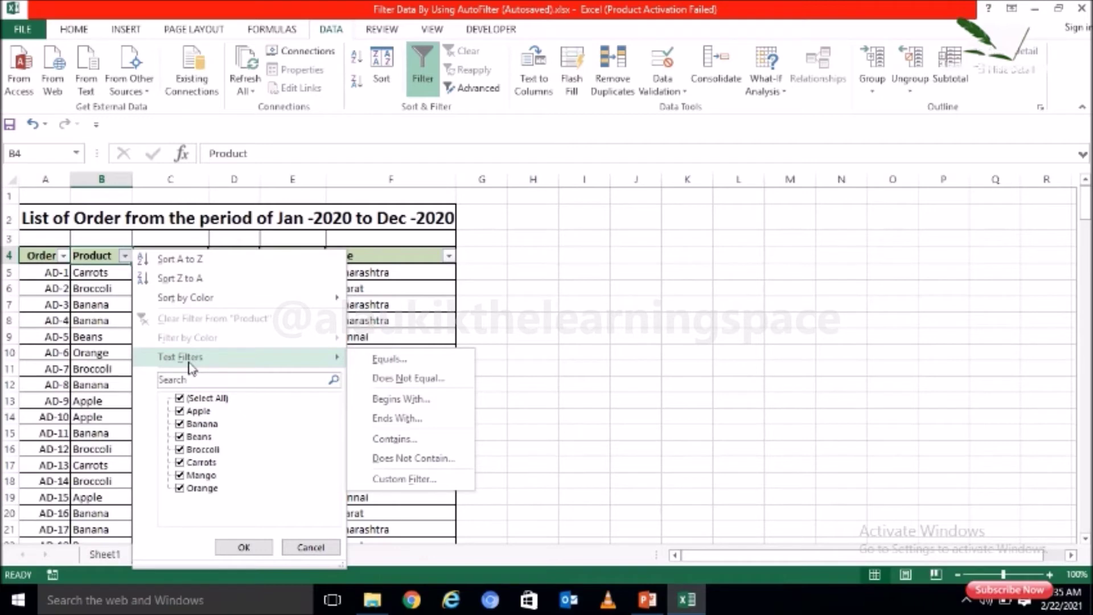
{"action": "left_click", "coordinate": [408, 420]}
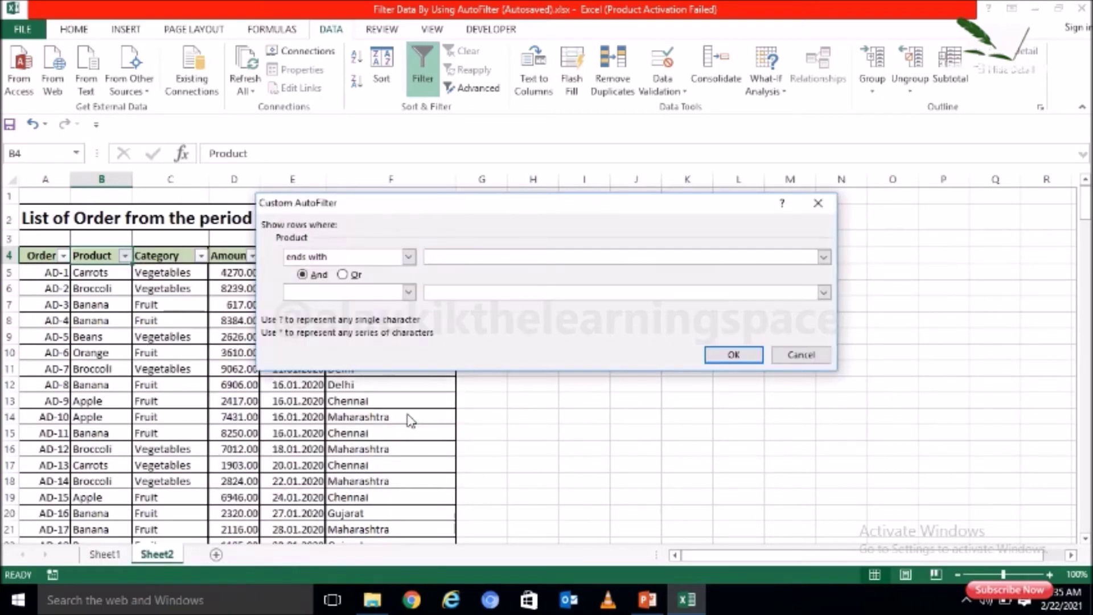
{"action": "type", "text": "a"}
{"action": "left_click", "coordinate": [735, 355]}
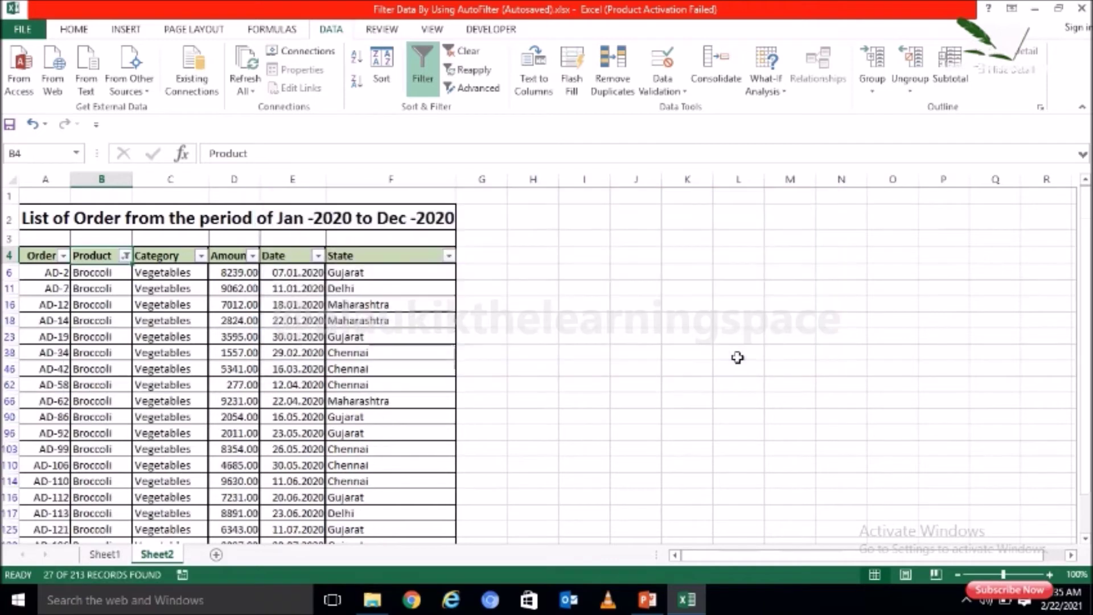
Check the product list in the Product column's filter and clear the Ends With filter.
{"action": "left_click", "coordinate": [116, 287]}
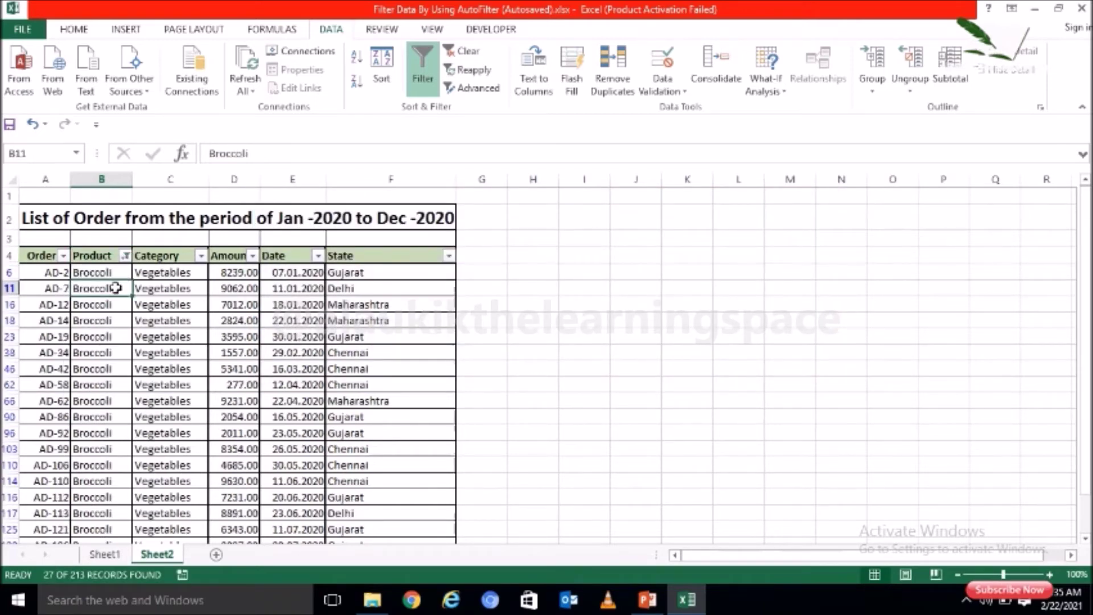
{"action": "left_click", "coordinate": [125, 256]}
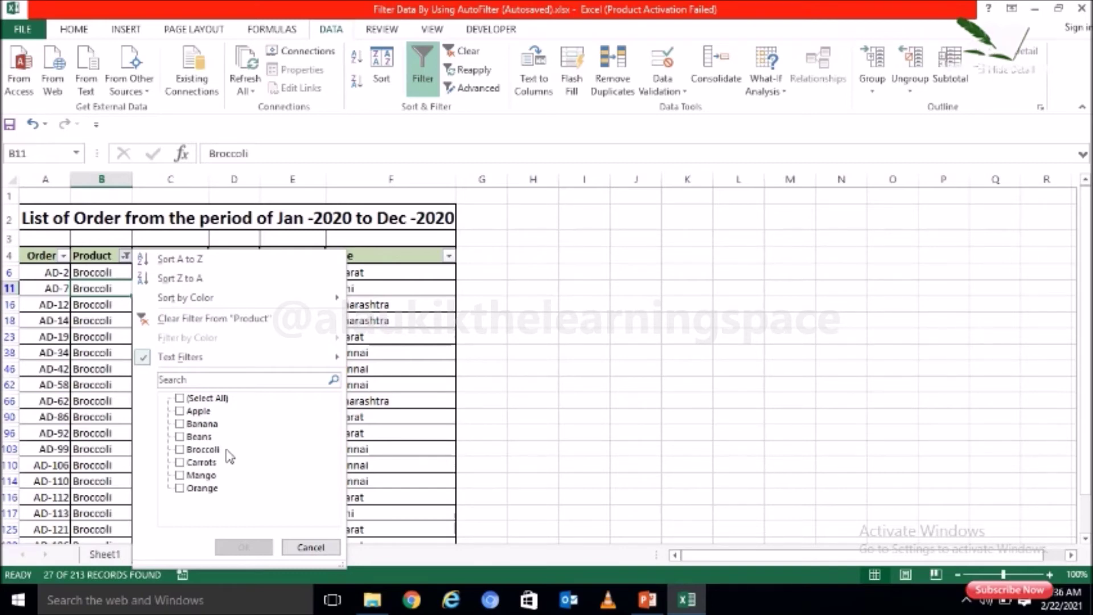
{"action": "left_click", "coordinate": [307, 547]}
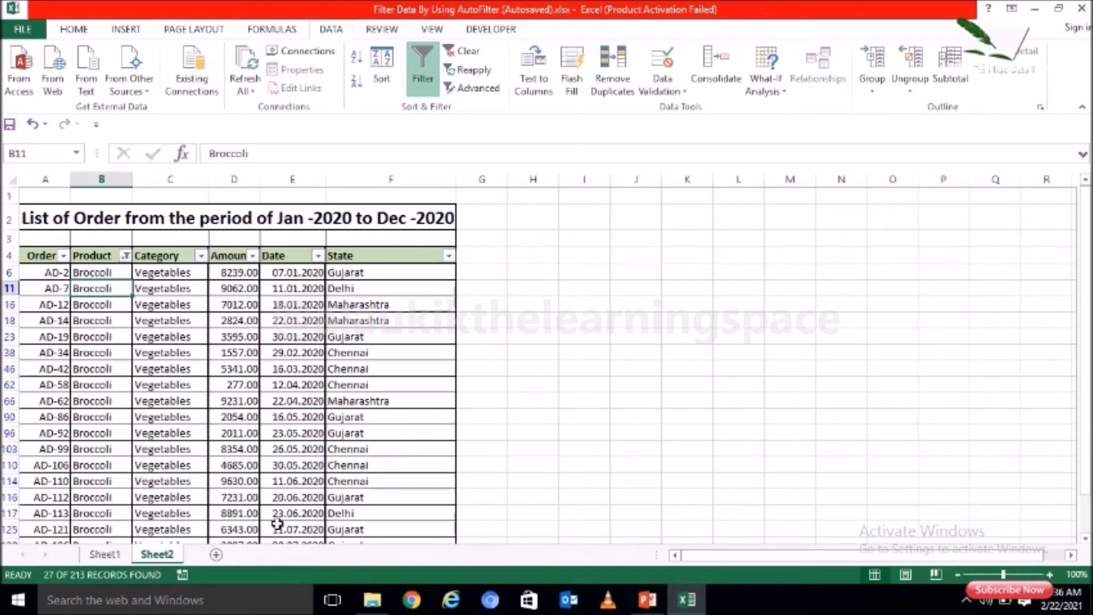
{"action": "left_click", "coordinate": [477, 59]}
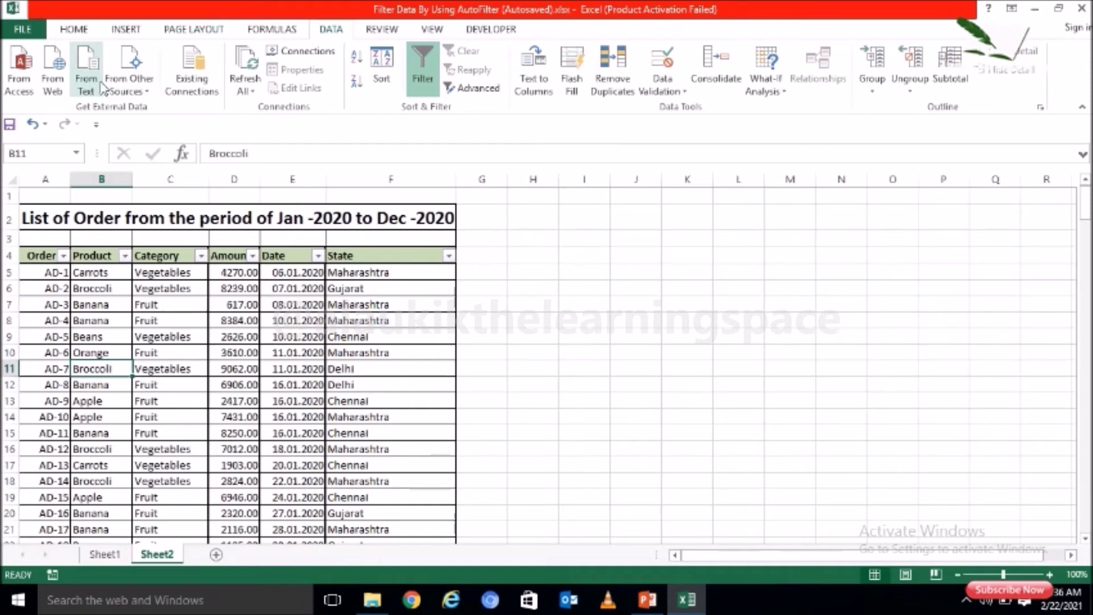
Filter the Product column with an Equals text condition using the wildcard pattern ?a*.
{"action": "left_click", "coordinate": [125, 255]}
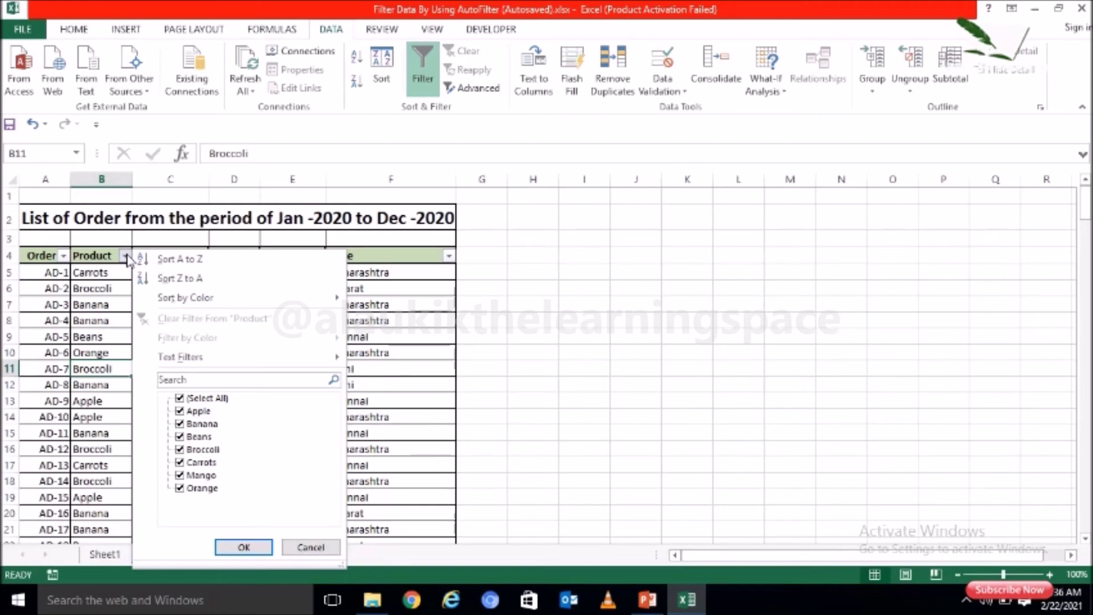
{"action": "mouse_move", "coordinate": [341, 359]}
{"action": "left_click", "coordinate": [375, 360]}
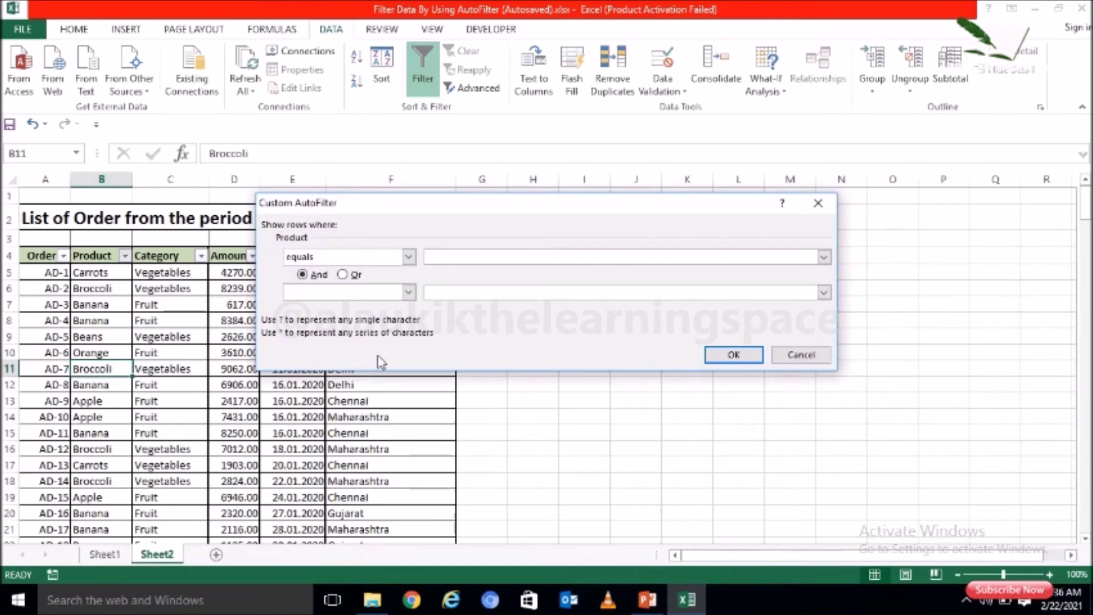
{"action": "type", "text": "?a*"}
{"action": "left_click", "coordinate": [739, 355]}
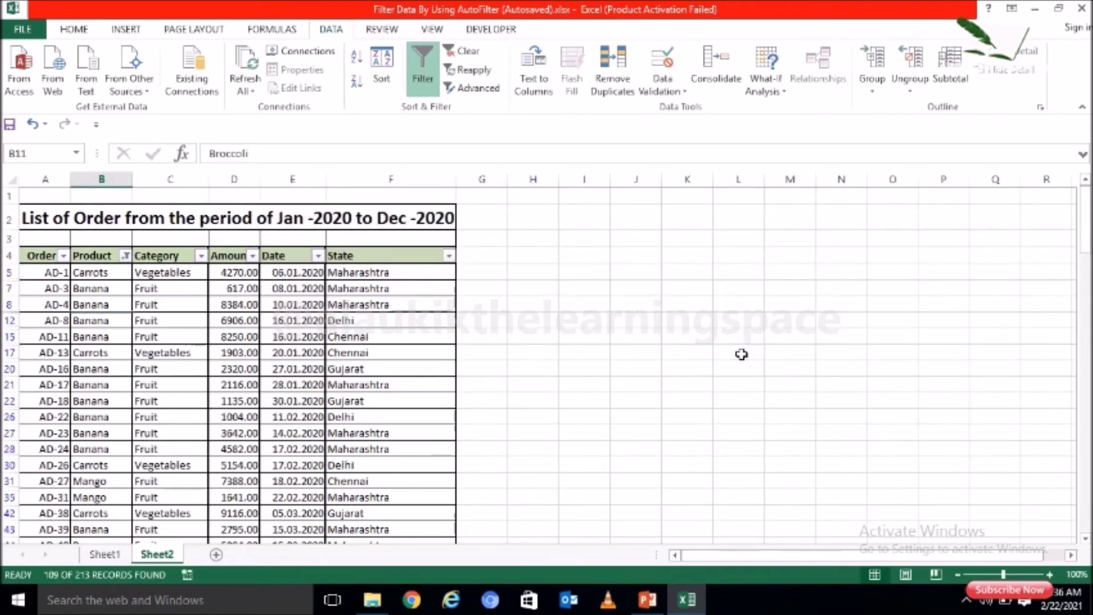
Review the Product column's active text filter and clear it to restore all orders.
{"action": "left_click", "coordinate": [101, 275]}
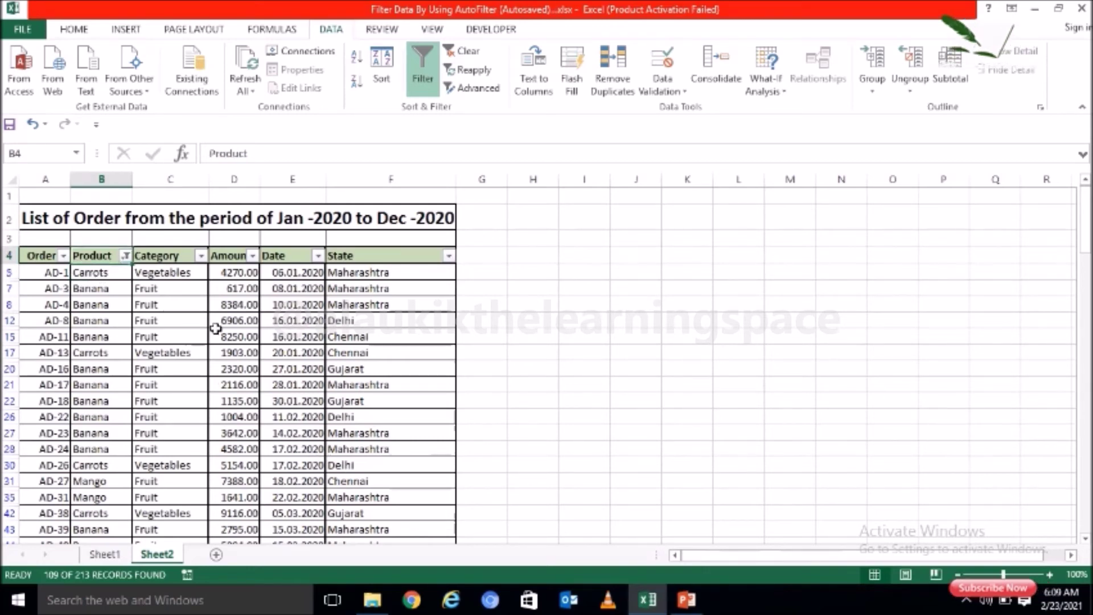
{"action": "left_click", "coordinate": [125, 258]}
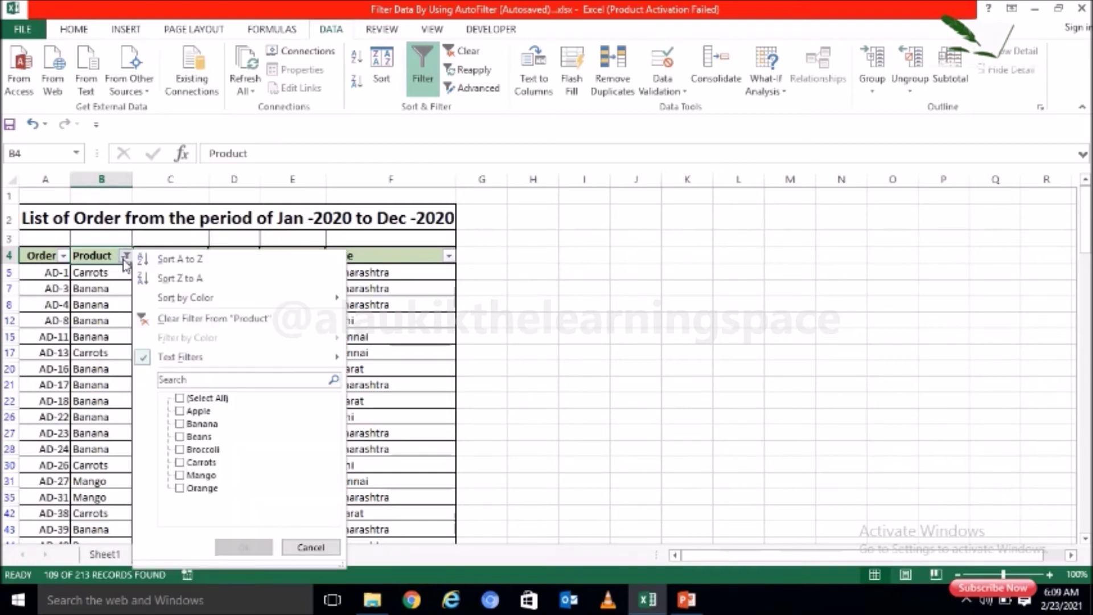
{"action": "mouse_move", "coordinate": [164, 365]}
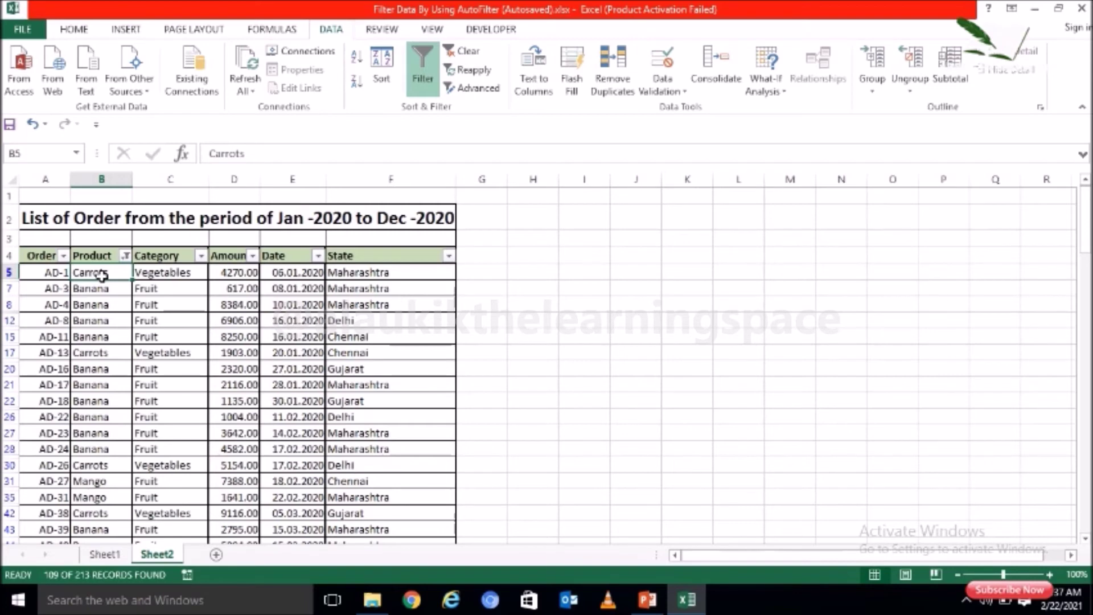
{"action": "left_click", "coordinate": [469, 57]}
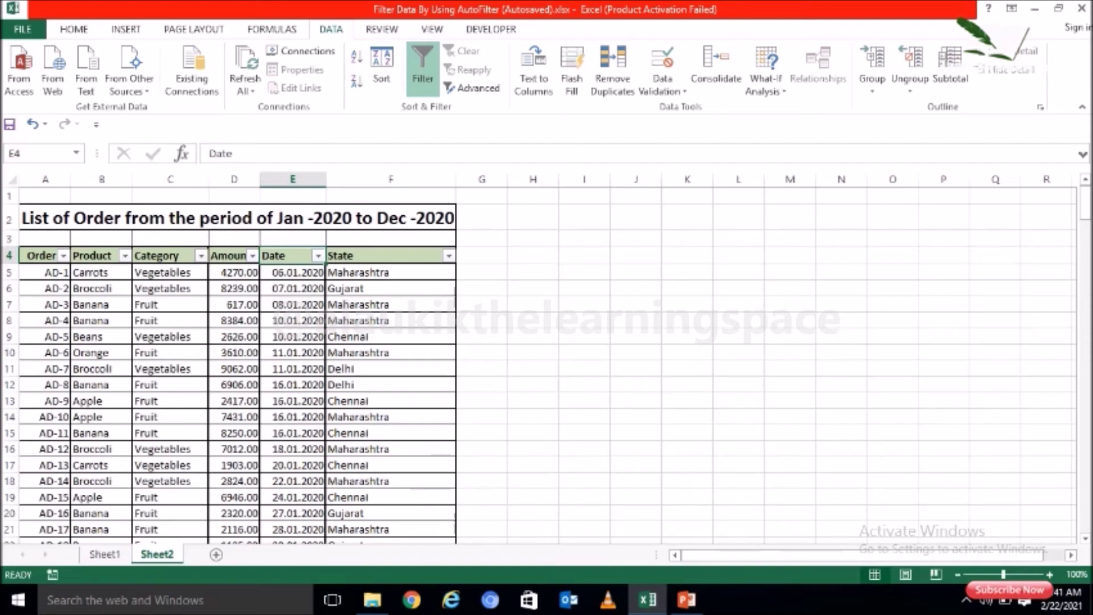
Compare the filter conditions offered for the Date, Amount and State columns, closing each filter list without applying anything.
{"action": "left_click", "coordinate": [317, 256]}
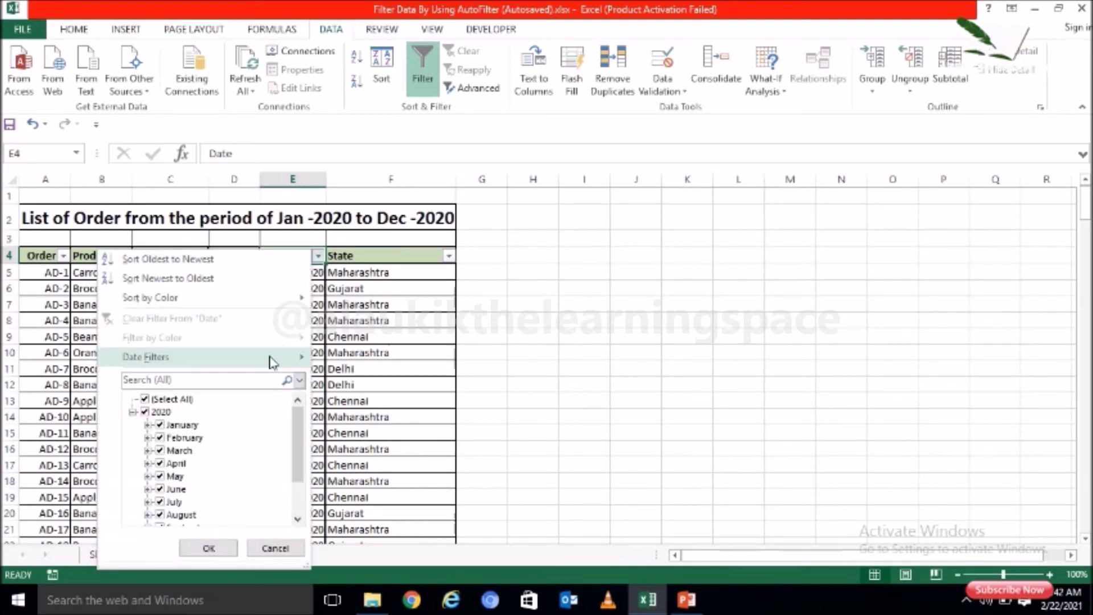
{"action": "mouse_move", "coordinate": [272, 362]}
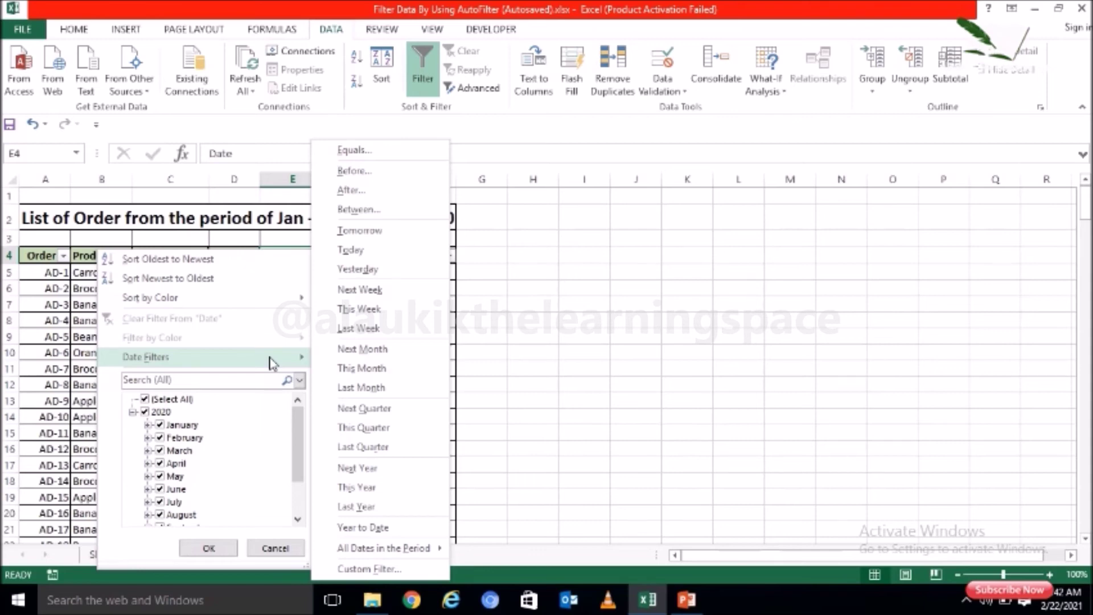
{"action": "left_click", "coordinate": [695, 317]}
{"action": "left_click", "coordinate": [245, 252]}
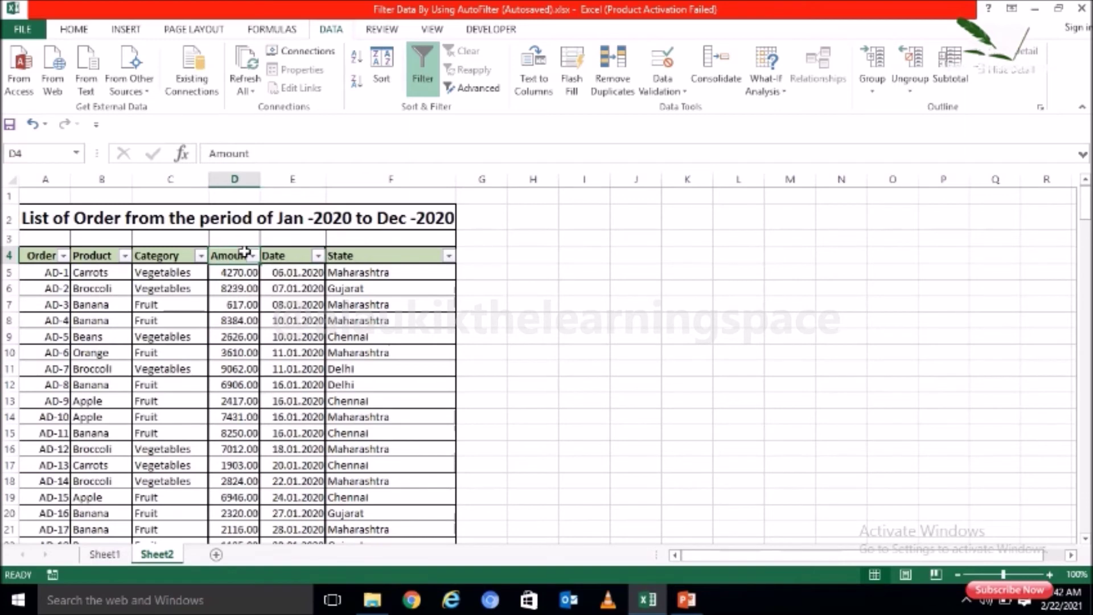
{"action": "left_click", "coordinate": [252, 256]}
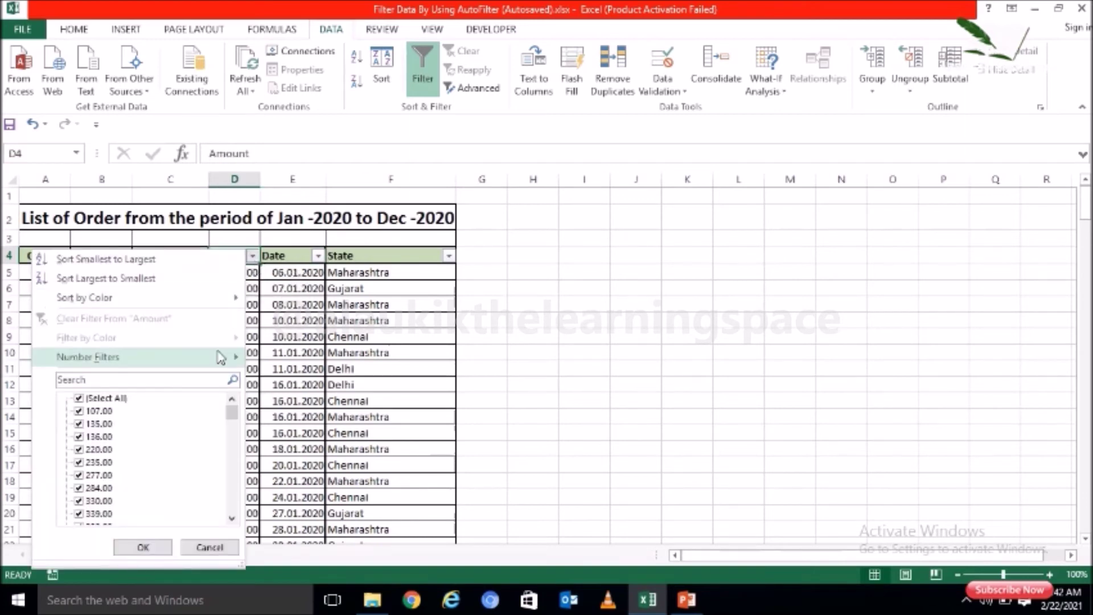
{"action": "mouse_move", "coordinate": [210, 363]}
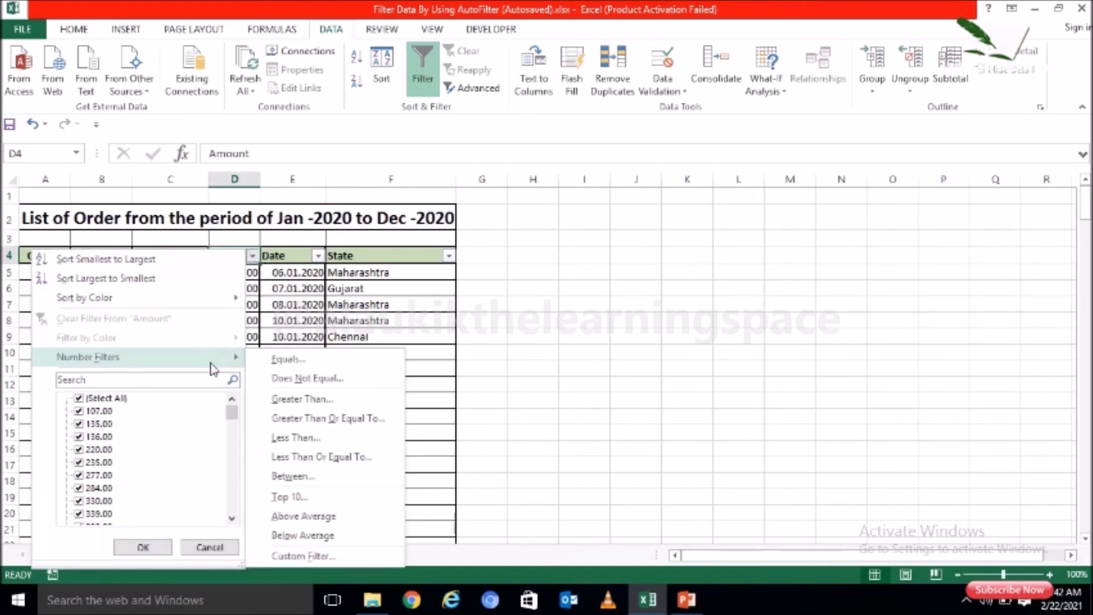
{"action": "left_click", "coordinate": [352, 322]}
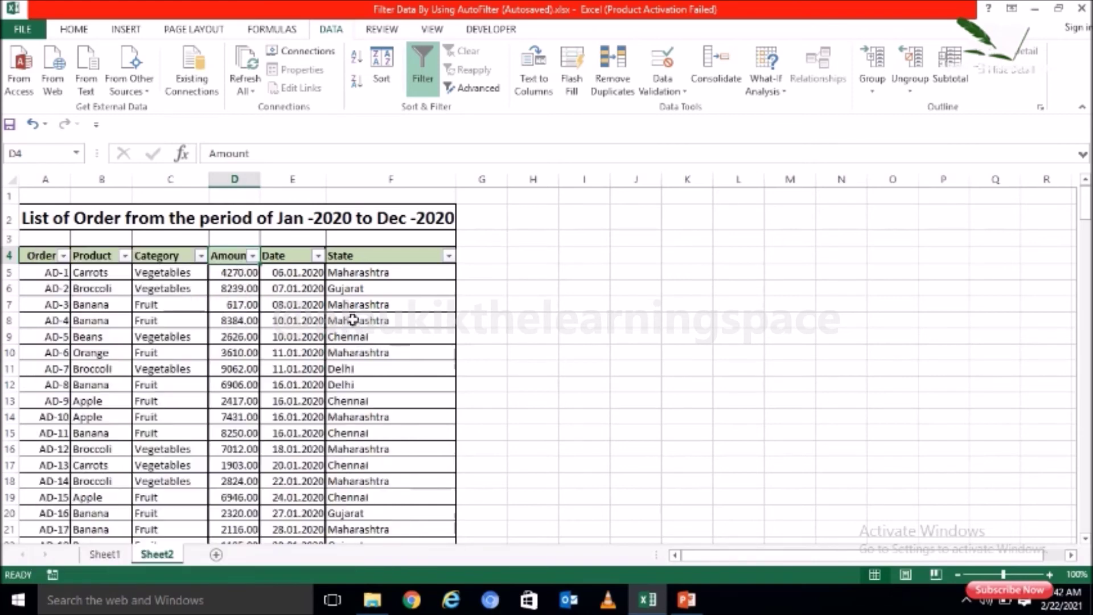
{"action": "left_click", "coordinate": [449, 255]}
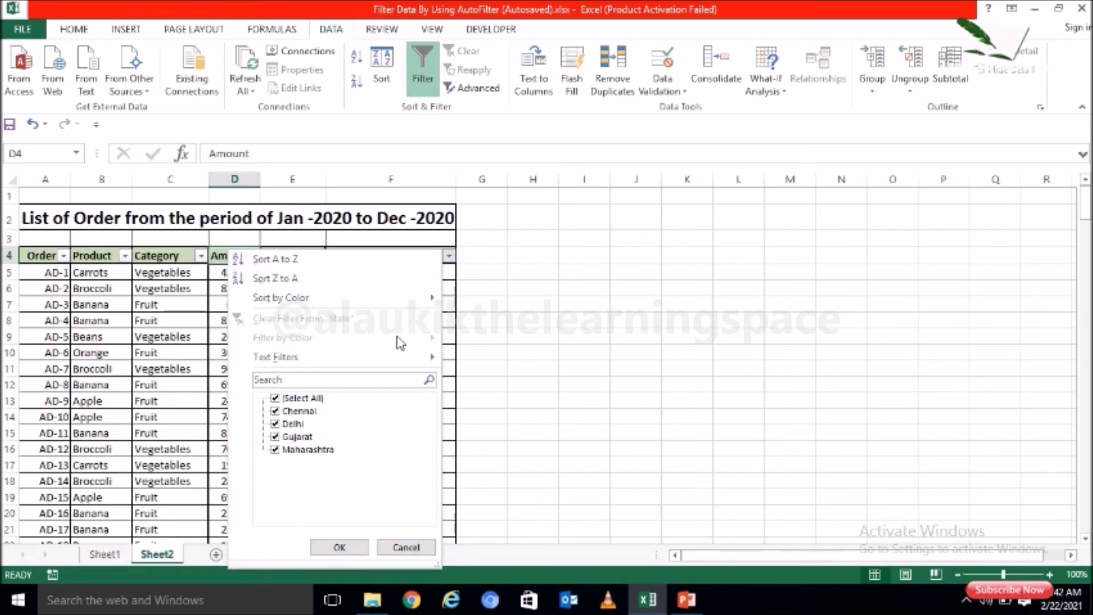
{"action": "left_click", "coordinate": [708, 374]}
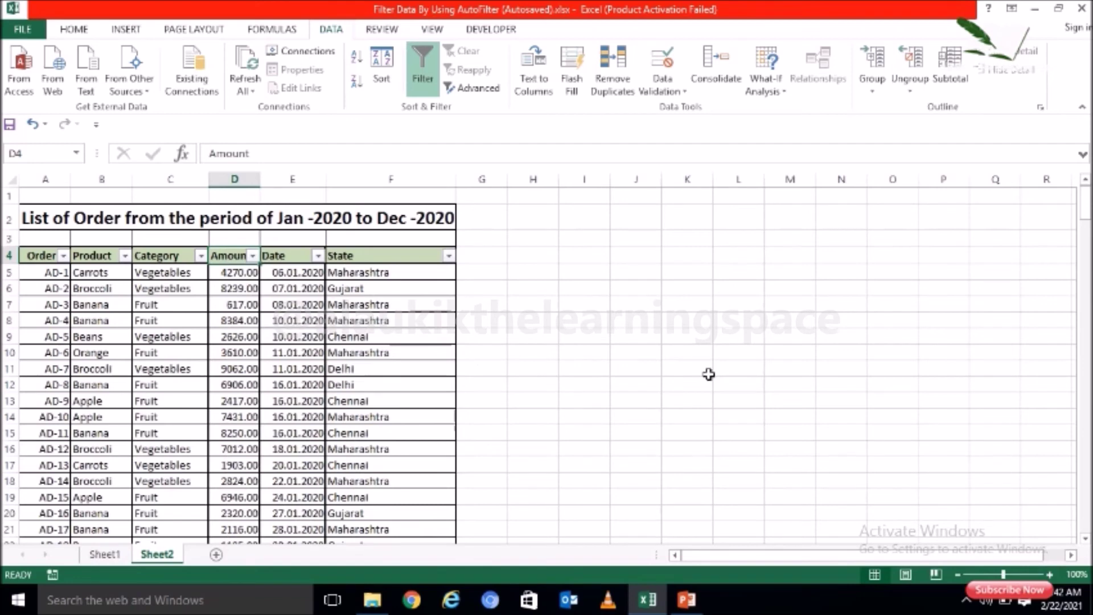
Filter the Date column to show only the orders dated in the last quarter.
{"action": "left_click", "coordinate": [300, 256]}
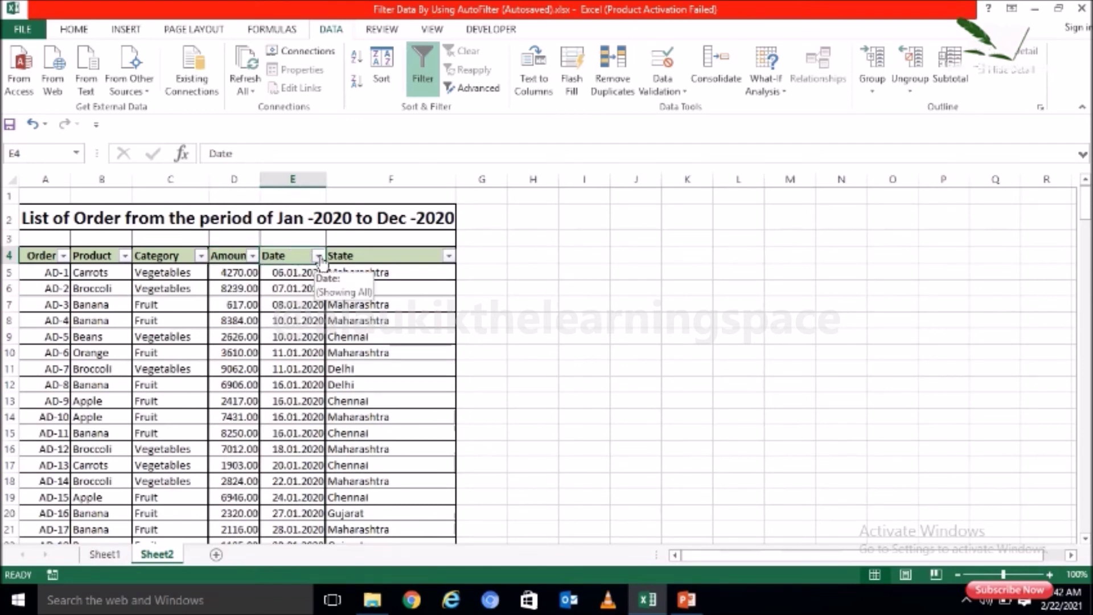
{"action": "left_click", "coordinate": [319, 256]}
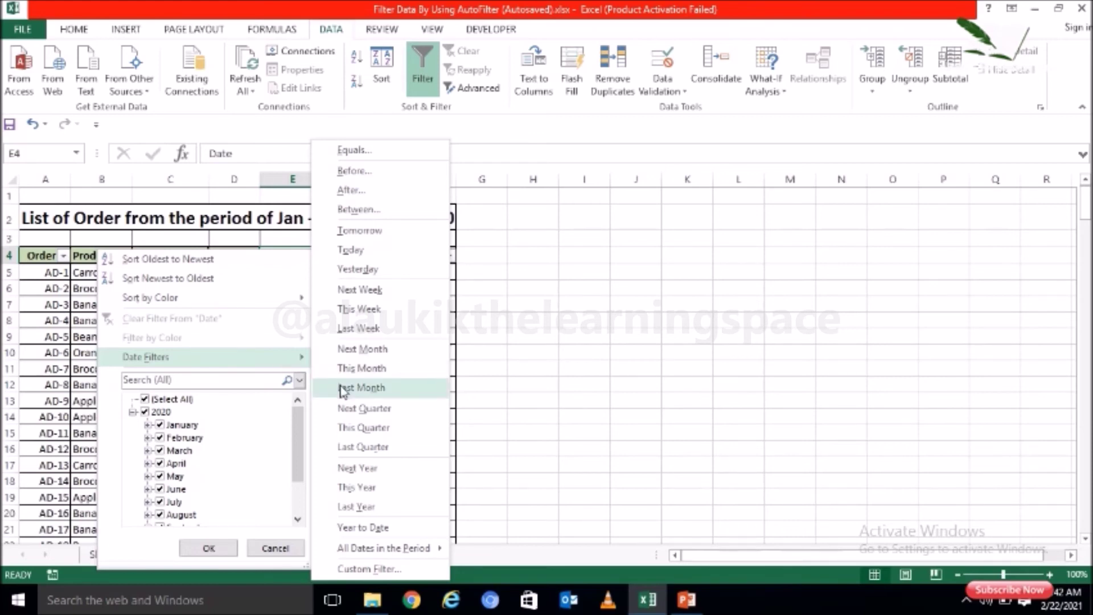
{"action": "left_click", "coordinate": [355, 447]}
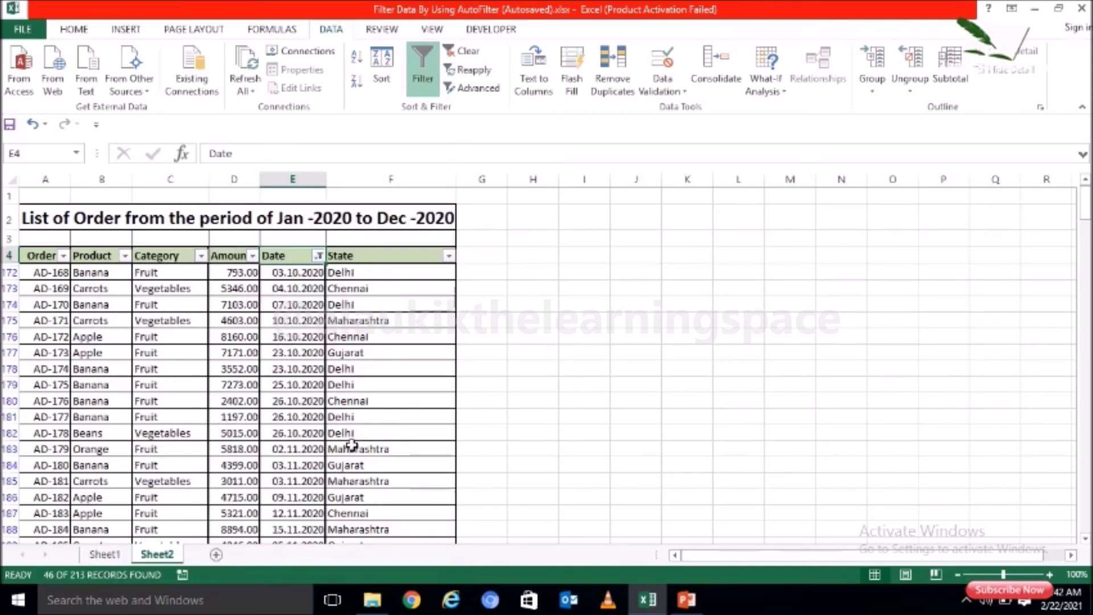
Examine the dates of the filtered orders down to the end of the list and return to the top.
{"action": "left_click", "coordinate": [288, 335]}
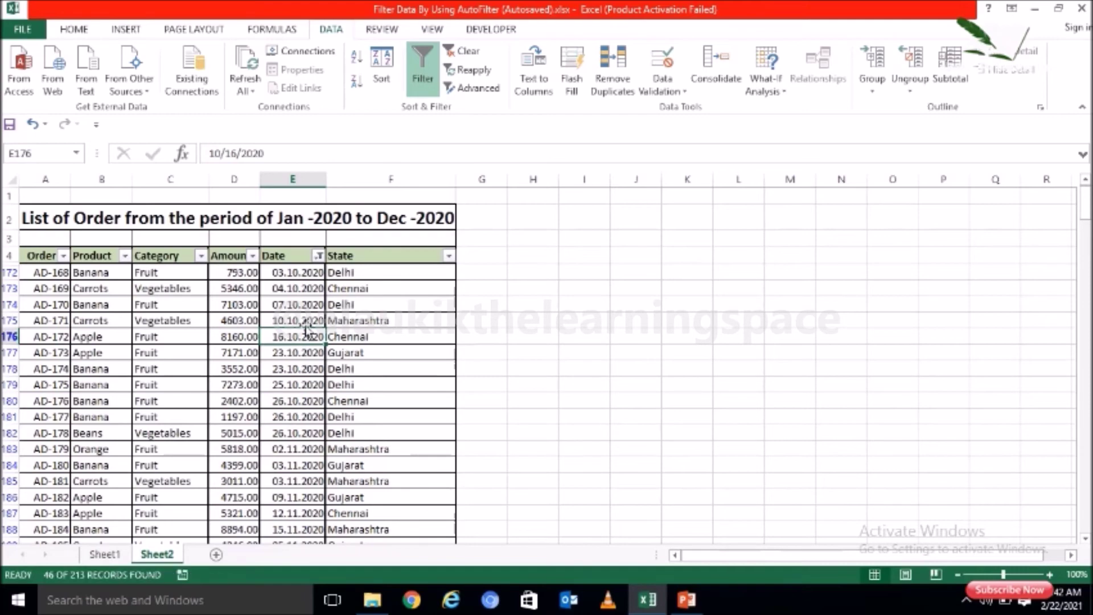
{"action": "key", "text": "Down"}
{"action": "key", "text": "Down"}
{"action": "key", "text": "Down"}
{"action": "key", "text": "Down"}
{"action": "key", "text": "Down"}
{"action": "key", "text": "Down"}
{"action": "key", "text": "Down"}
{"action": "key", "text": "Down"}
{"action": "key", "text": "Down"}
{"action": "key", "text": "Down"}
{"action": "key", "text": "Down"}
{"action": "key", "text": "Down"}
{"action": "key", "text": "Down"}
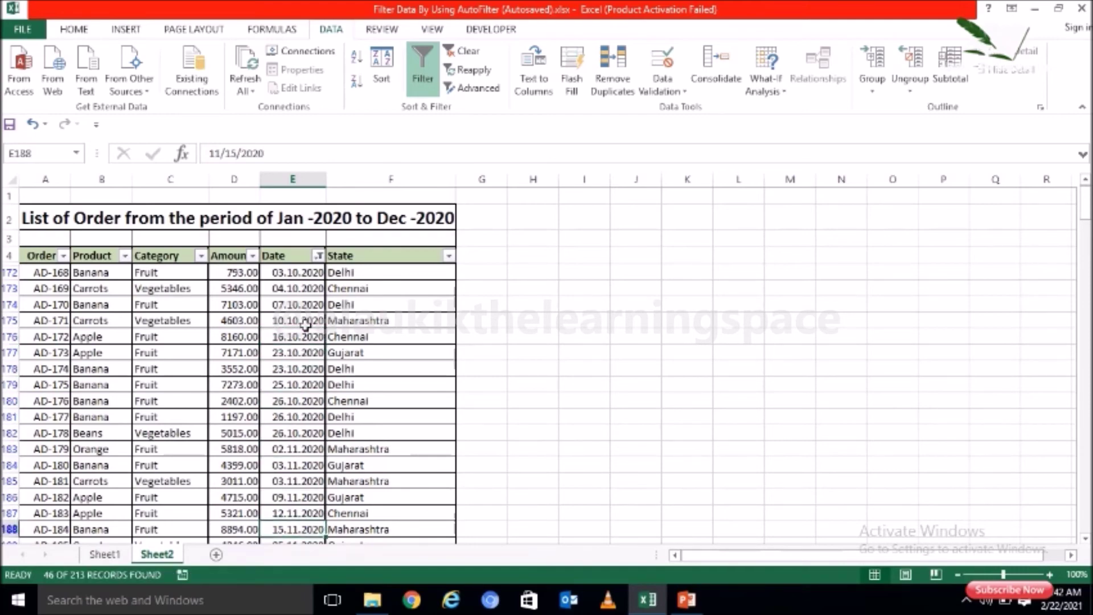
{"action": "key", "text": "Down"}
{"action": "key", "text": "Down"}
{"action": "key", "text": "Down"}
{"action": "key", "text": "Down"}
{"action": "key", "text": "Down"}
{"action": "key", "text": "Down"}
{"action": "key", "text": "Down"}
{"action": "key", "text": "Down"}
{"action": "key", "text": "Down"}
{"action": "key", "text": "Down"}
{"action": "key", "text": "Down"}
{"action": "key", "text": "Down"}
{"action": "key", "text": "Down"}
{"action": "key", "text": "Down"}
{"action": "key", "text": "Down"}
{"action": "key", "text": "Down"}
{"action": "key", "text": "Down"}
{"action": "key", "text": "Down"}
{"action": "key", "text": "Down"}
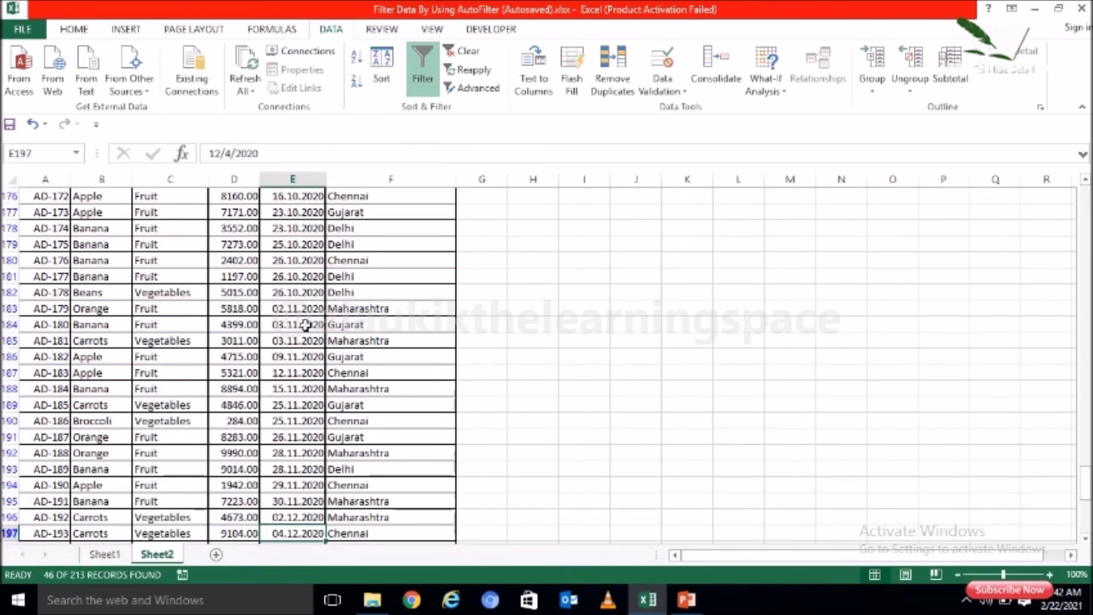
{"action": "key", "text": "Down"}
{"action": "key", "text": "Down"}
{"action": "key", "text": "Down"}
{"action": "key", "text": "Down"}
{"action": "key", "text": "Down"}
{"action": "key", "text": "Down"}
{"action": "key", "text": "Down"}
{"action": "key", "text": "Down"}
{"action": "key", "text": "Down"}
{"action": "key", "text": "Down"}
{"action": "key", "text": "Down"}
{"action": "key", "text": "Down"}
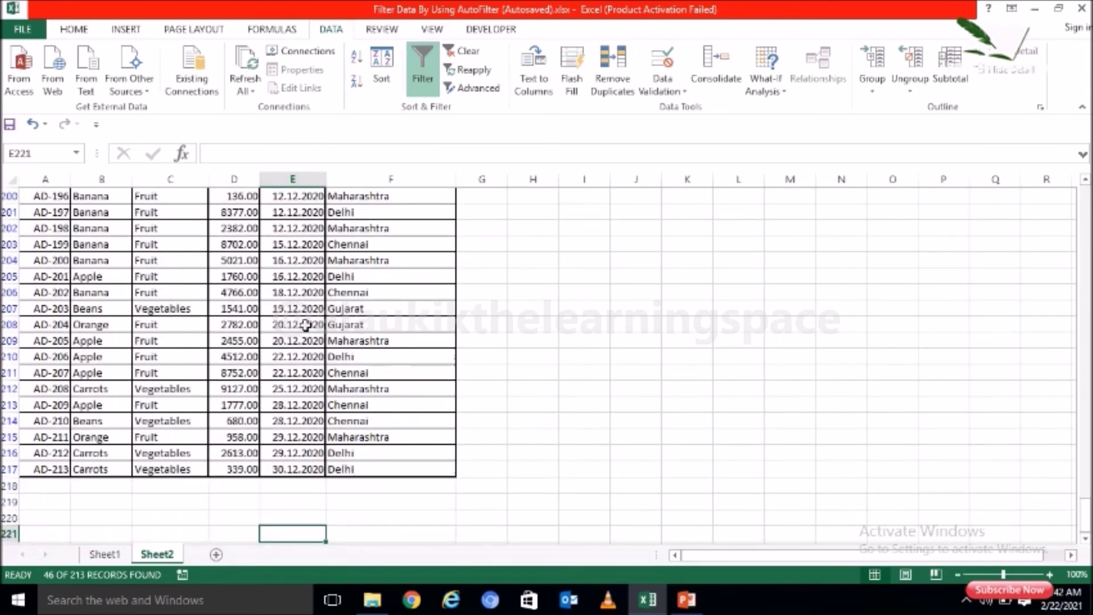
{"action": "key", "text": "Up"}
{"action": "key", "text": "Up"}
{"action": "key", "text": "Up"}
{"action": "key", "text": "Up"}
{"action": "key", "text": "Up"}
{"action": "key", "text": "Up"}
{"action": "key", "text": "Up"}
{"action": "key", "text": "Up"}
{"action": "key", "text": "Up"}
{"action": "key", "text": "Up"}
{"action": "key", "text": "Up"}
{"action": "key", "text": "Up"}
{"action": "key", "text": "Up"}
{"action": "key", "text": "Up"}
{"action": "key", "text": "Up"}
{"action": "key", "text": "Up"}
{"action": "key", "text": "Up"}
{"action": "key", "text": "Up"}
{"action": "key", "text": "Up"}
{"action": "key", "text": "Up"}
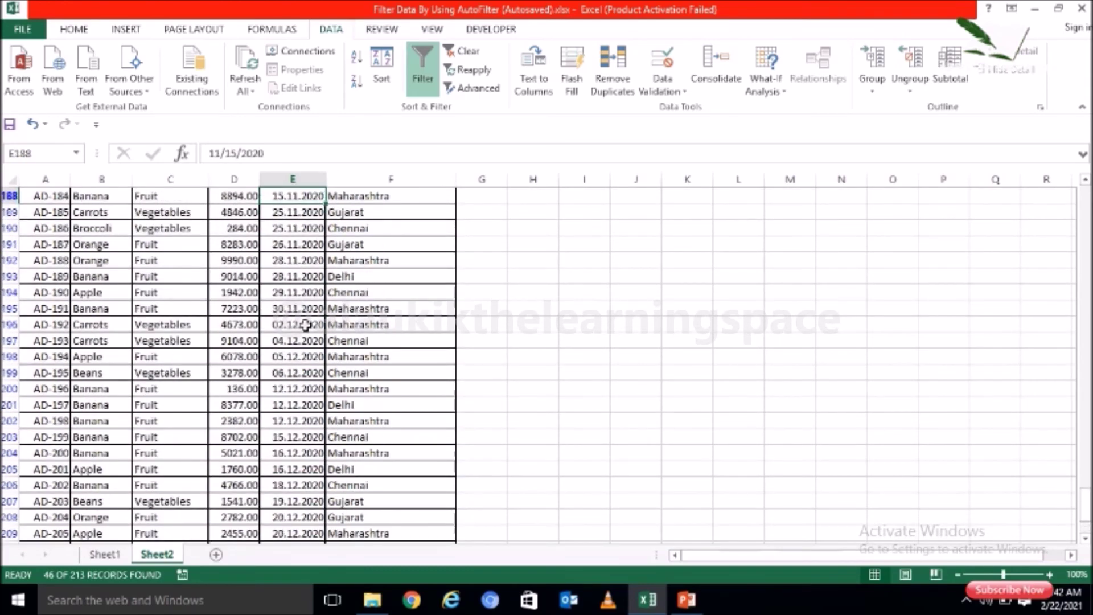
{"action": "key", "text": "Up"}
{"action": "key", "text": "Up"}
{"action": "key", "text": "Up"}
{"action": "key", "text": "Up"}
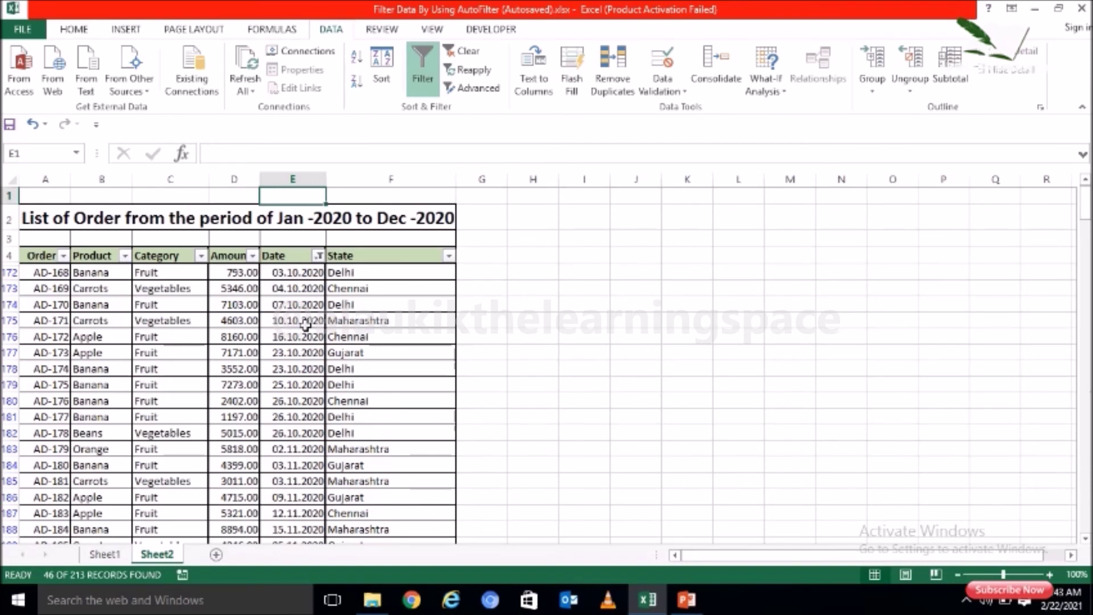
Clear the Date column's Last Quarter filter and review the date conditions, including the quarters and months under All Dates in the Period.
{"action": "left_click", "coordinate": [305, 323]}
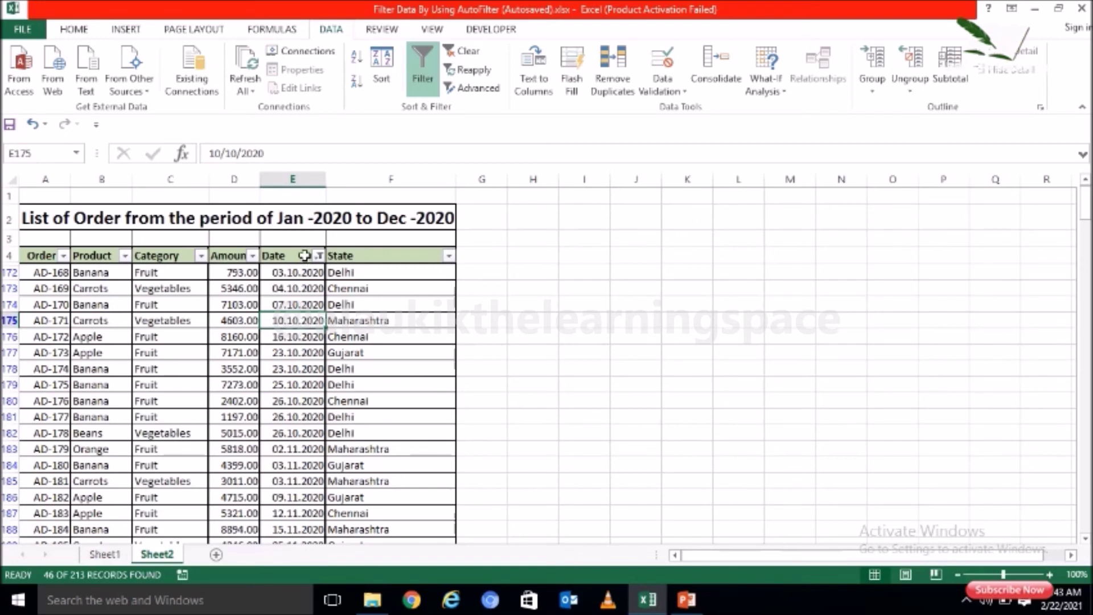
{"action": "left_click", "coordinate": [462, 51]}
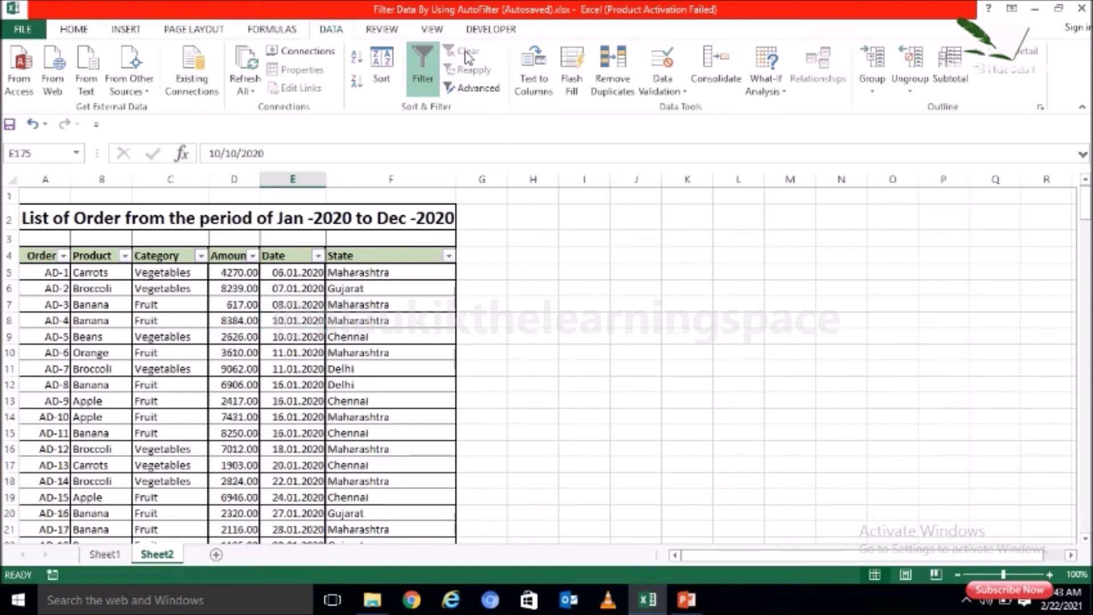
{"action": "left_click", "coordinate": [291, 255]}
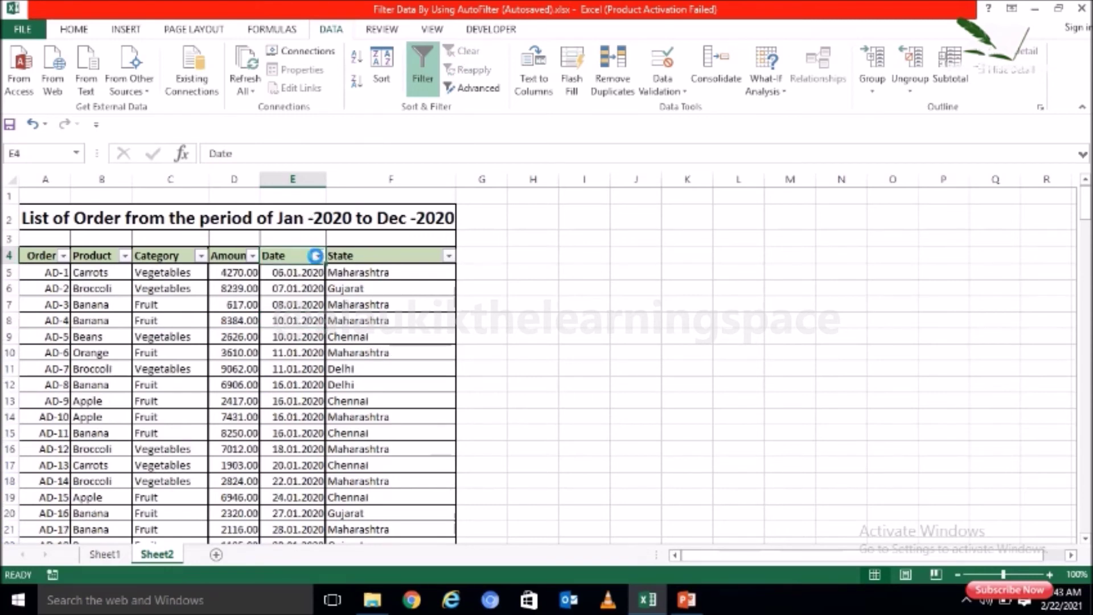
{"action": "left_click", "coordinate": [317, 256]}
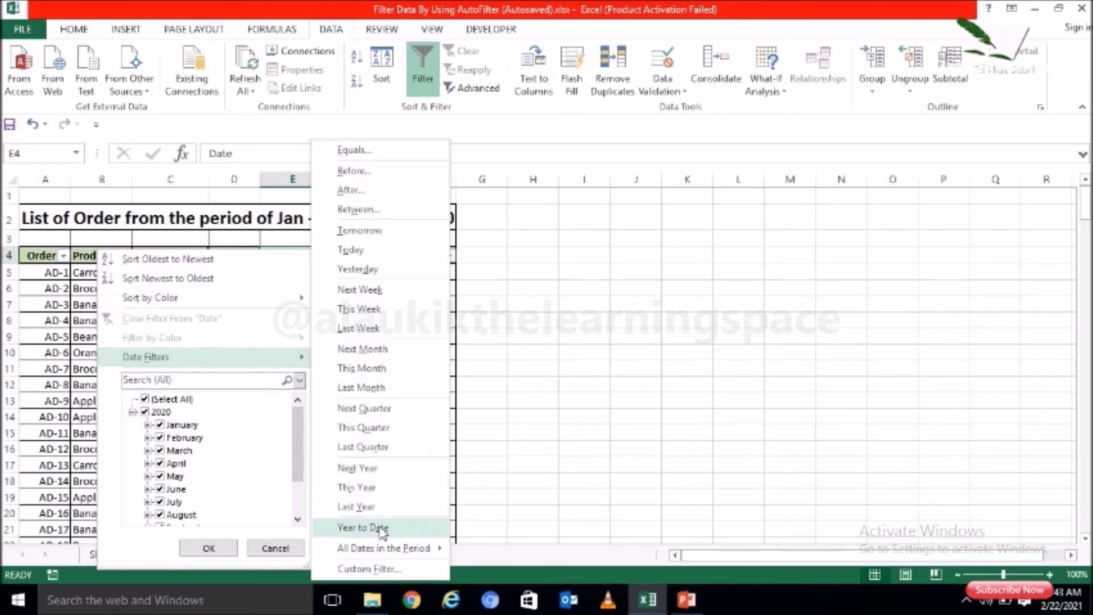
{"action": "mouse_move", "coordinate": [420, 557]}
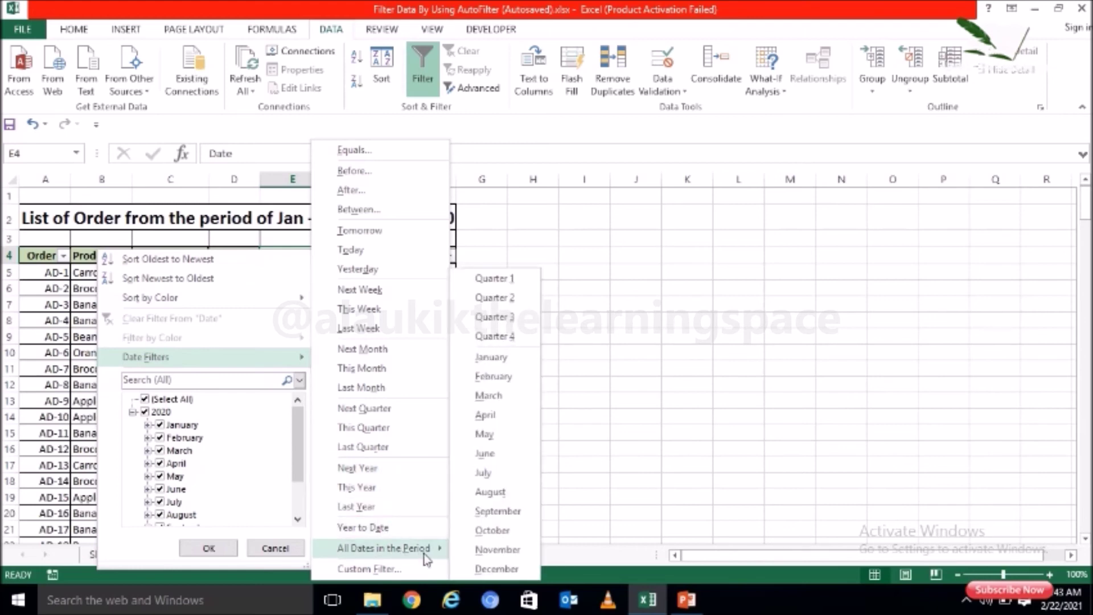
{"action": "left_click", "coordinate": [717, 447]}
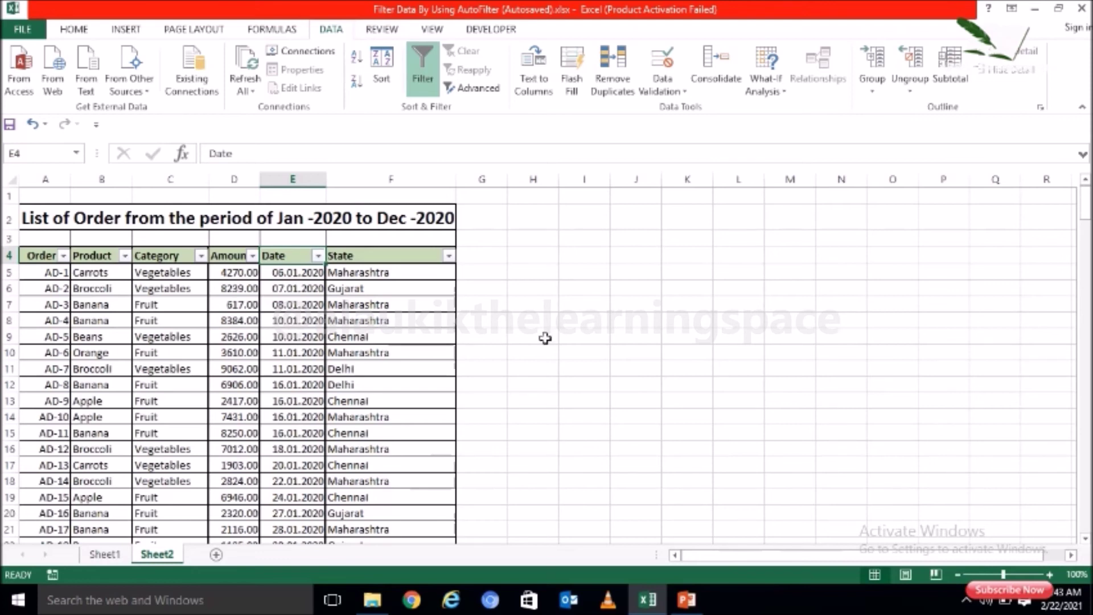
Review which kinds of filter conditions the Product, Amount and State columns offer, without applying any.
{"action": "left_click", "coordinate": [82, 262]}
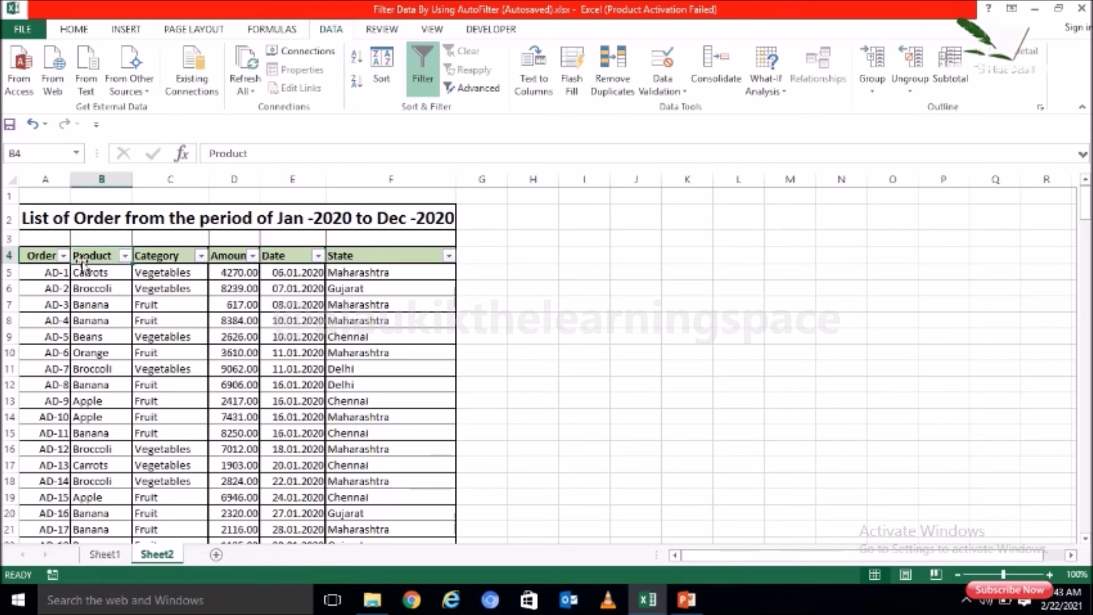
{"action": "left_click", "coordinate": [125, 256]}
{"action": "mouse_move", "coordinate": [189, 369]}
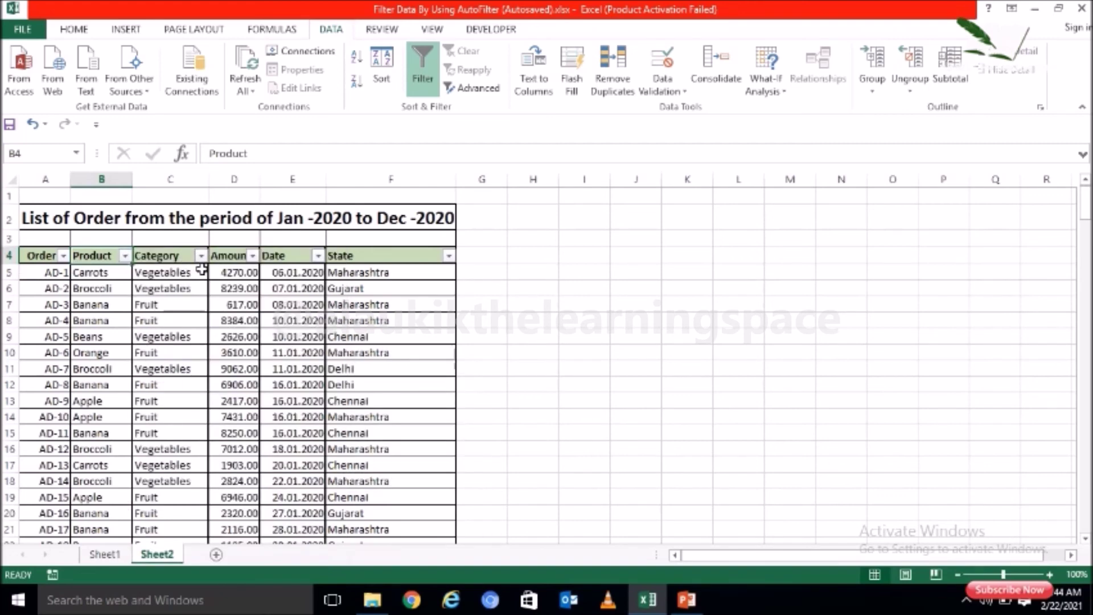
{"action": "left_click", "coordinate": [233, 254]}
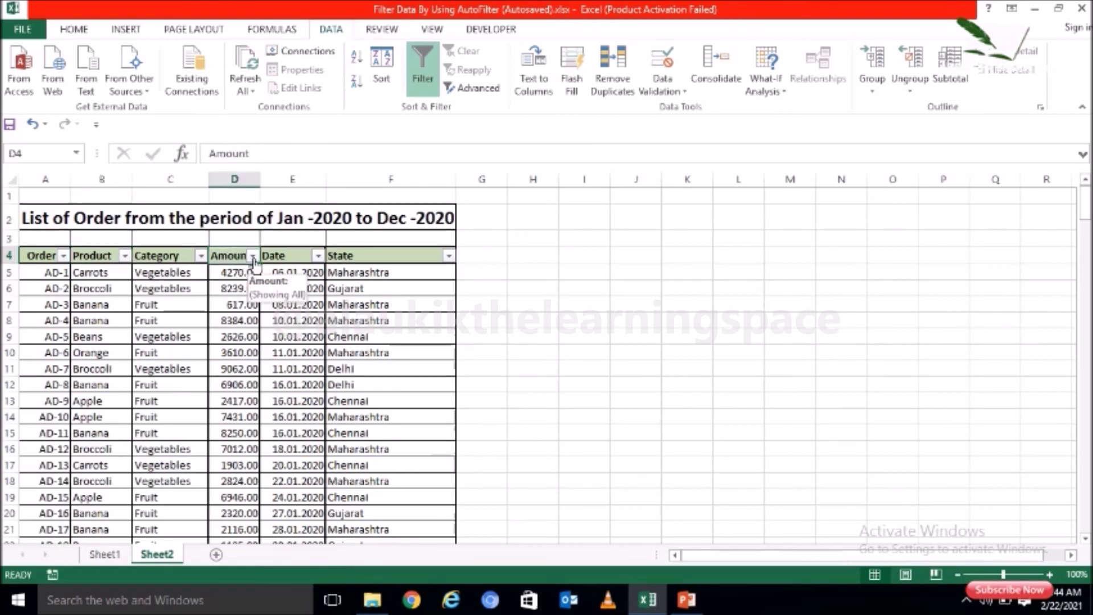
{"action": "left_click", "coordinate": [252, 256]}
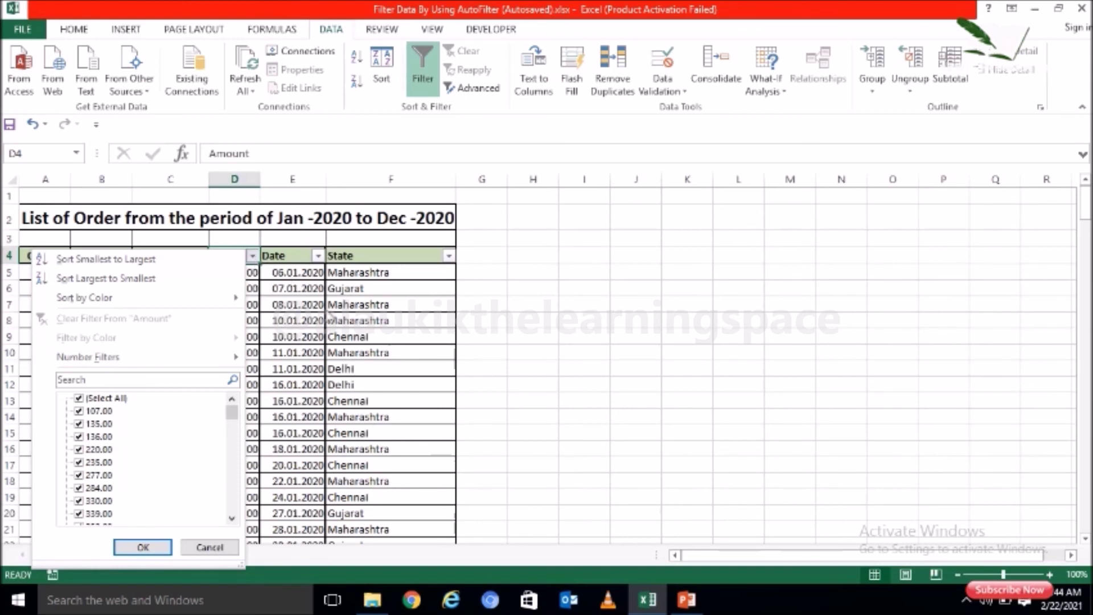
{"action": "left_click", "coordinate": [326, 312]}
{"action": "left_click", "coordinate": [412, 255]}
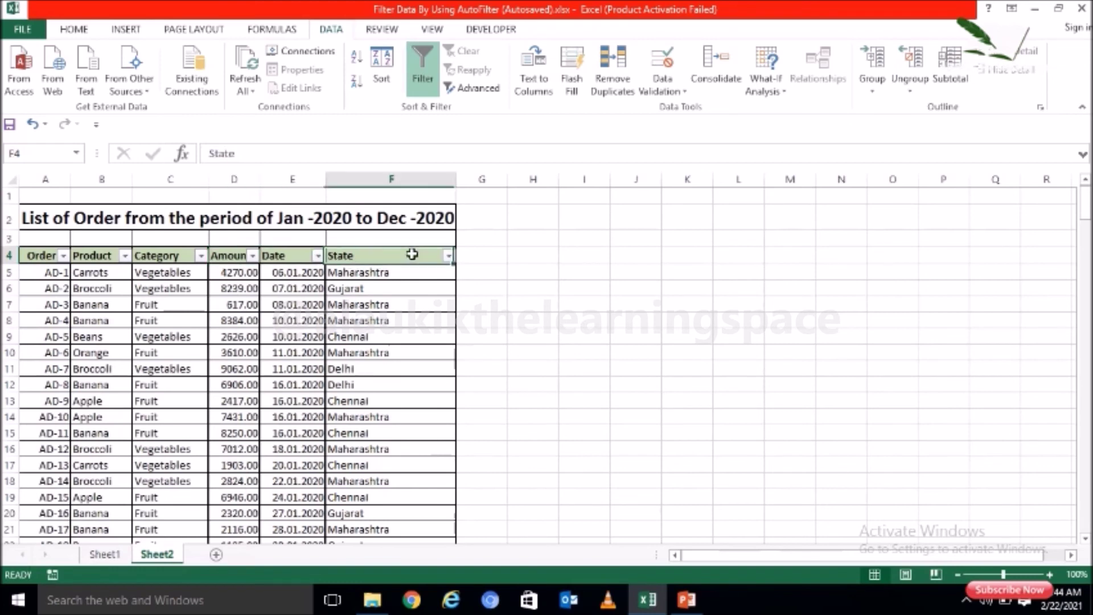
{"action": "left_click", "coordinate": [448, 255]}
{"action": "mouse_move", "coordinate": [390, 369]}
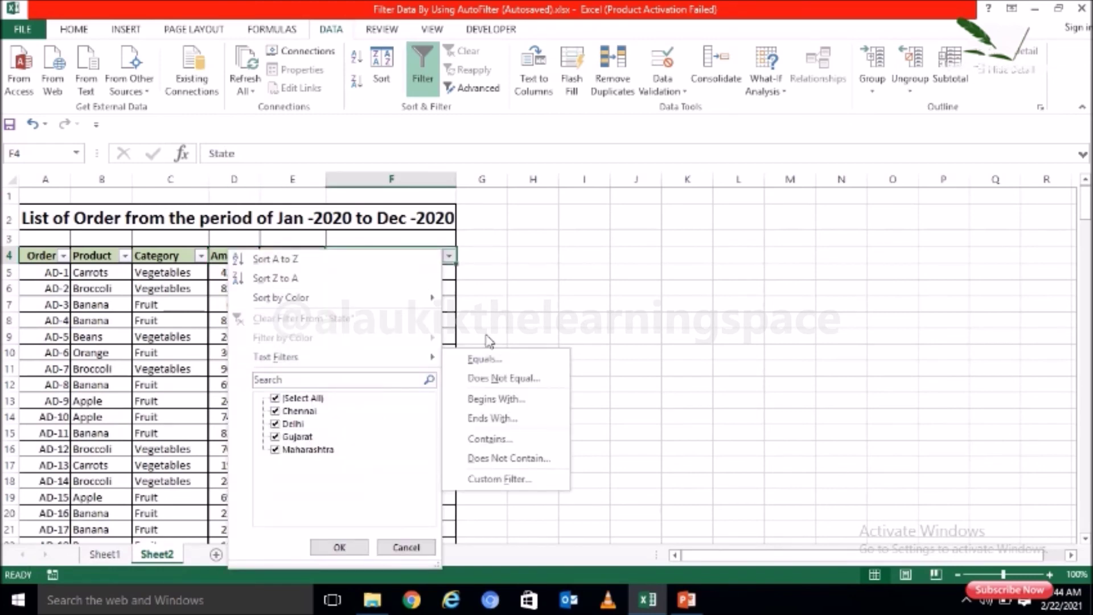
{"action": "left_click", "coordinate": [572, 293]}
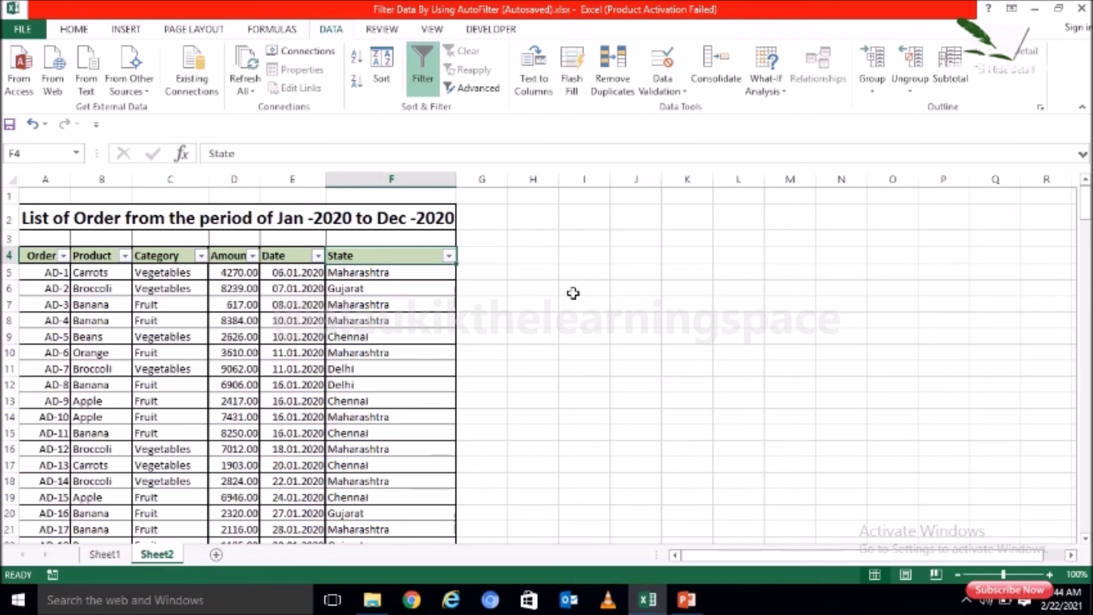
Check the list of AutoFilter topics on Sheet1 and return to the order list on Sheet2.
{"action": "left_click", "coordinate": [688, 287]}
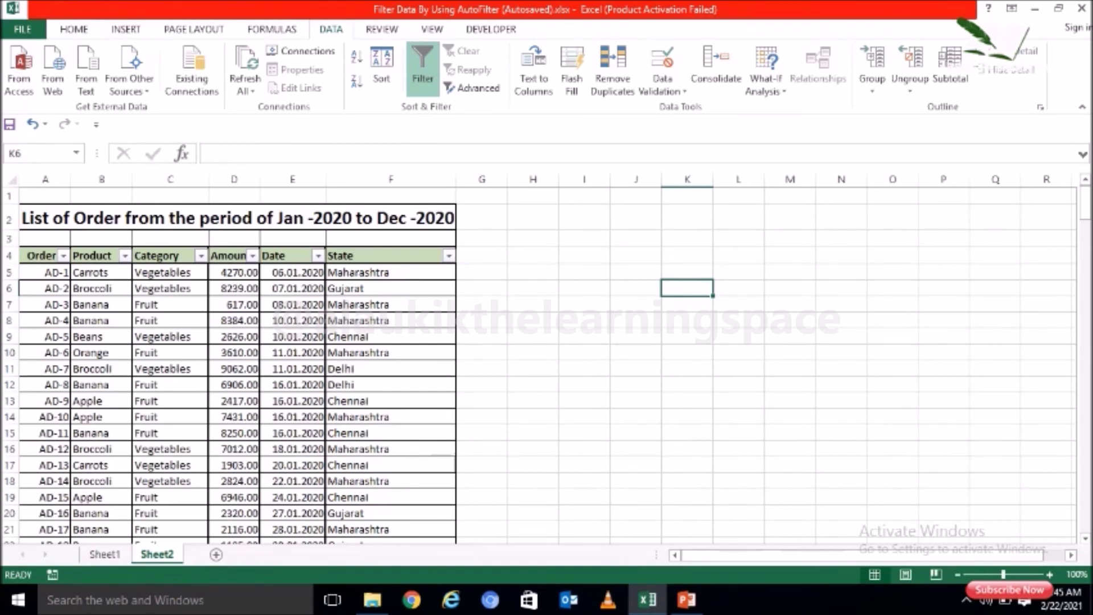
{"action": "left_click", "coordinate": [117, 555]}
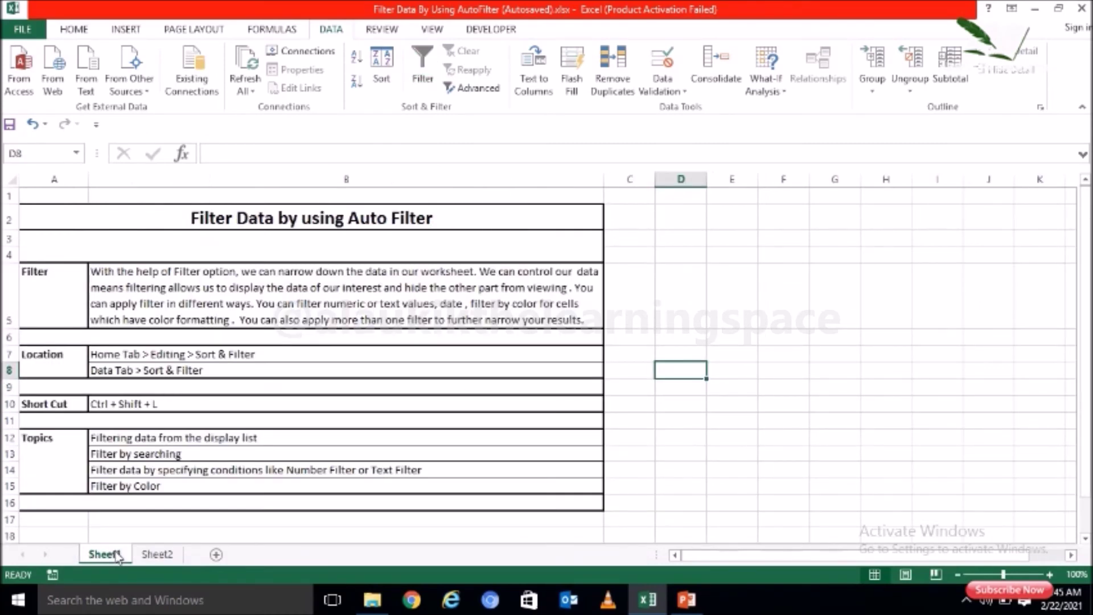
{"action": "left_click", "coordinate": [153, 558]}
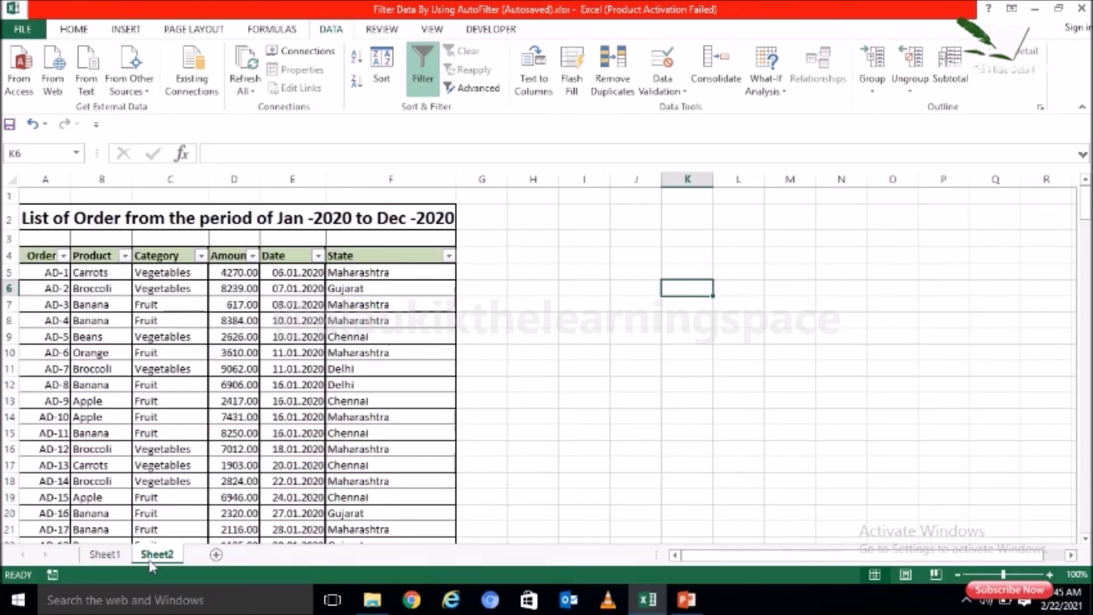
Fill the Category cells C16, C12 and C7 of the order list with yellow.
{"action": "left_click", "coordinate": [189, 449]}
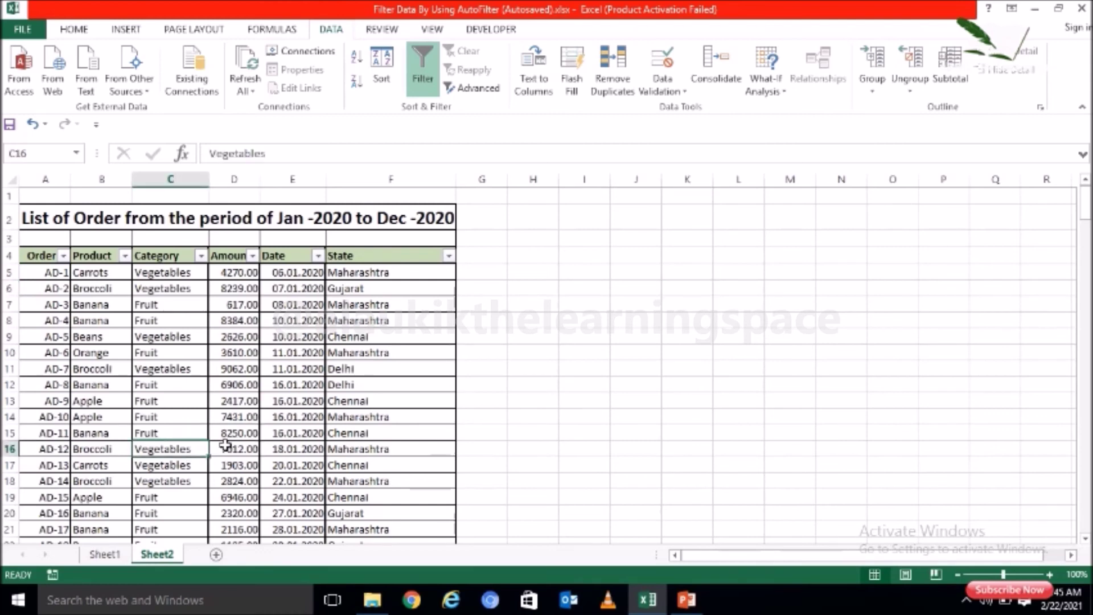
{"action": "left_click", "coordinate": [81, 35]}
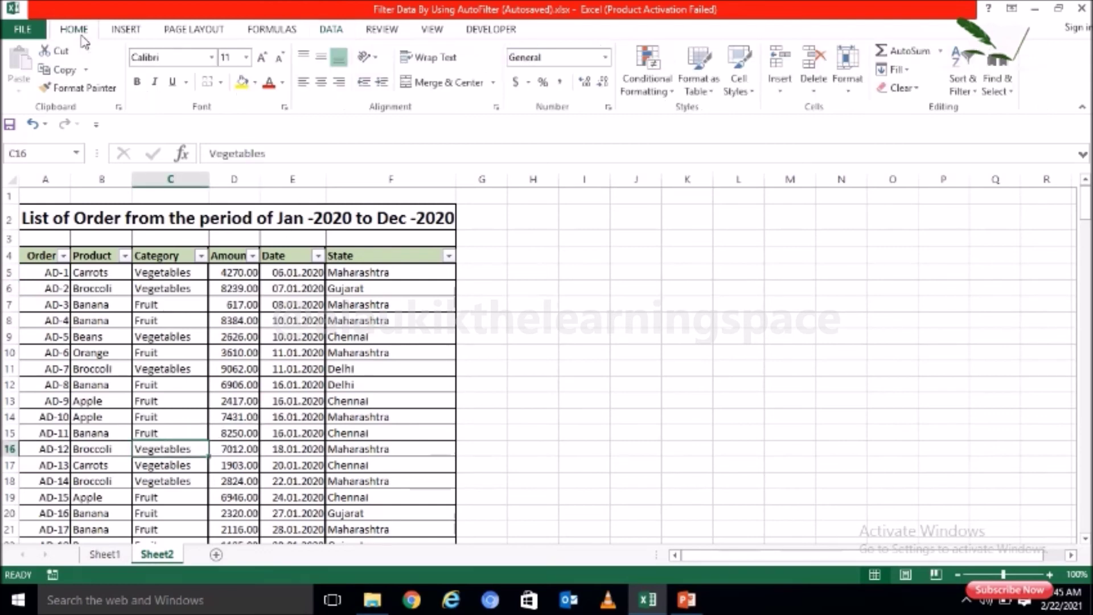
{"action": "left_click", "coordinate": [255, 82]}
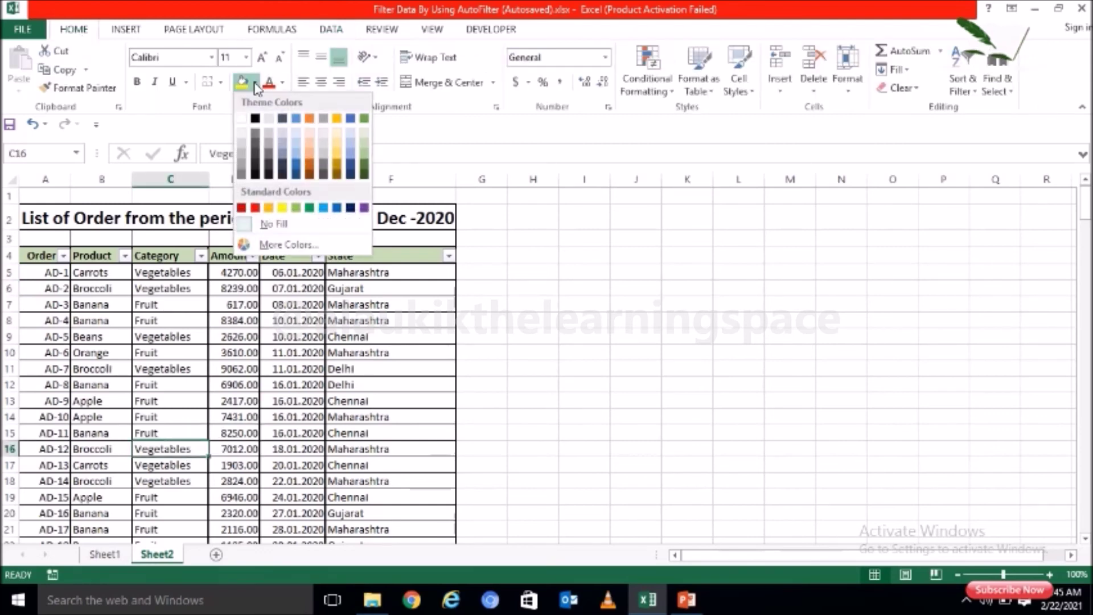
{"action": "left_click", "coordinate": [283, 207]}
{"action": "left_click", "coordinate": [183, 384]}
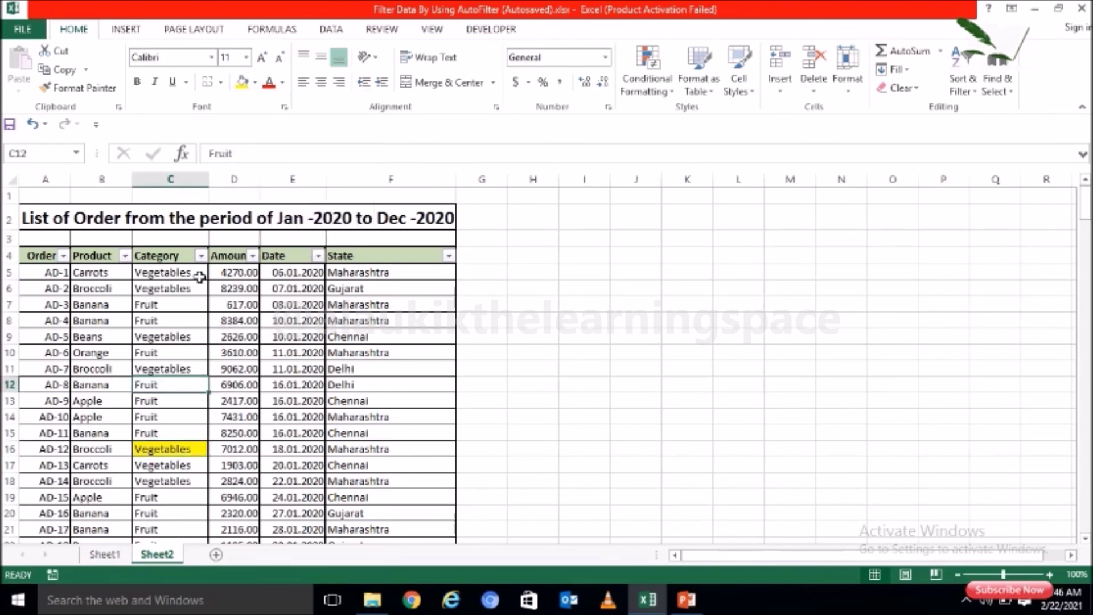
{"action": "left_click", "coordinate": [242, 83]}
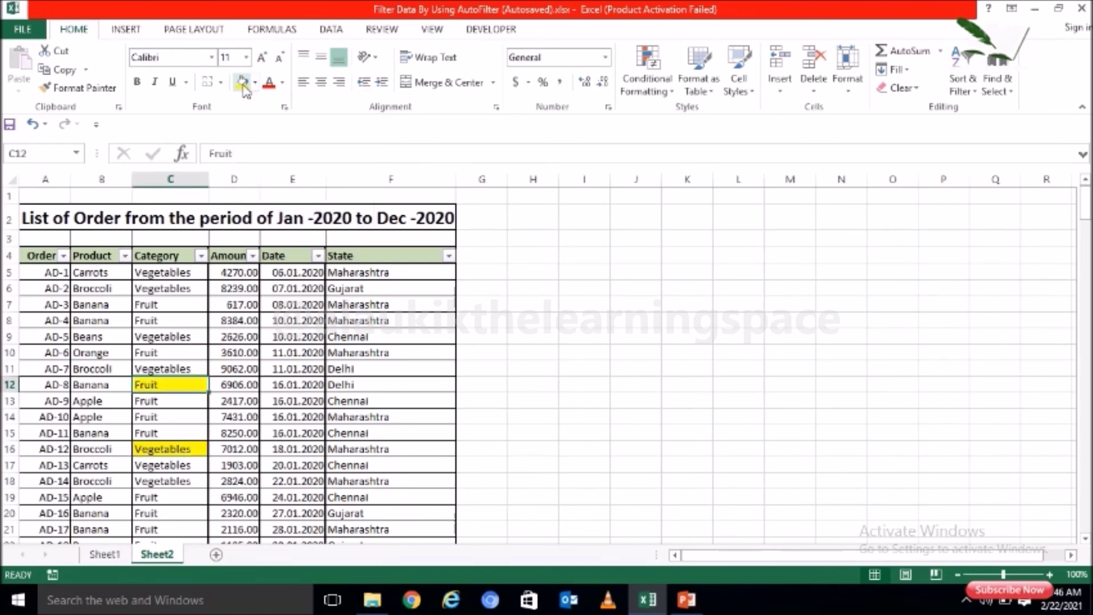
{"action": "left_click", "coordinate": [178, 303]}
{"action": "left_click", "coordinate": [245, 85]}
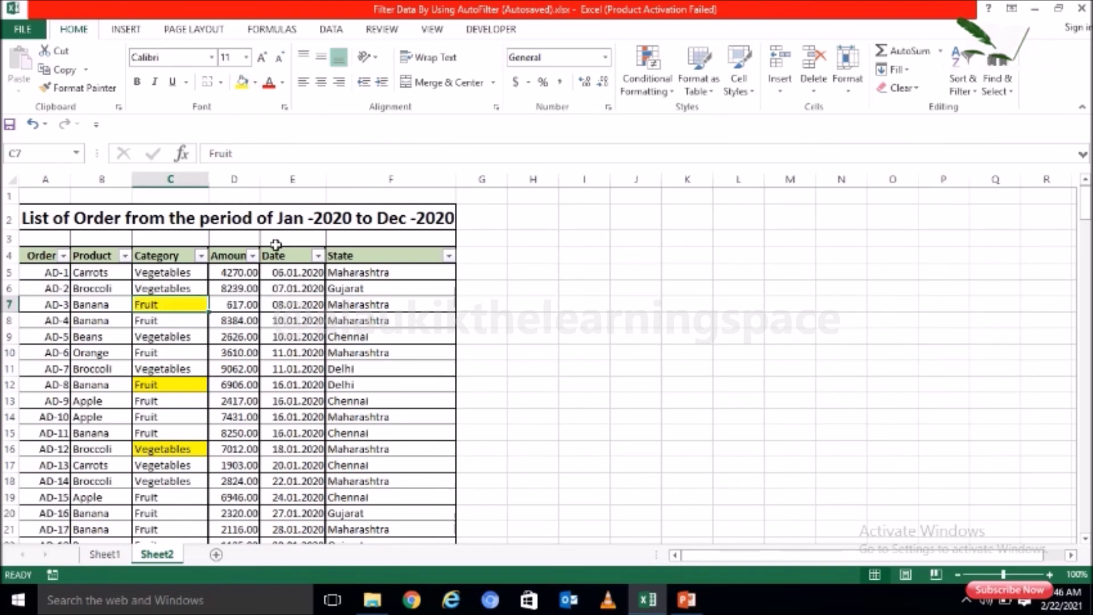
Set the font color of the Amount cells D7, D12 and D16 to red.
{"action": "left_click", "coordinate": [245, 303]}
{"action": "left_click", "coordinate": [269, 83]}
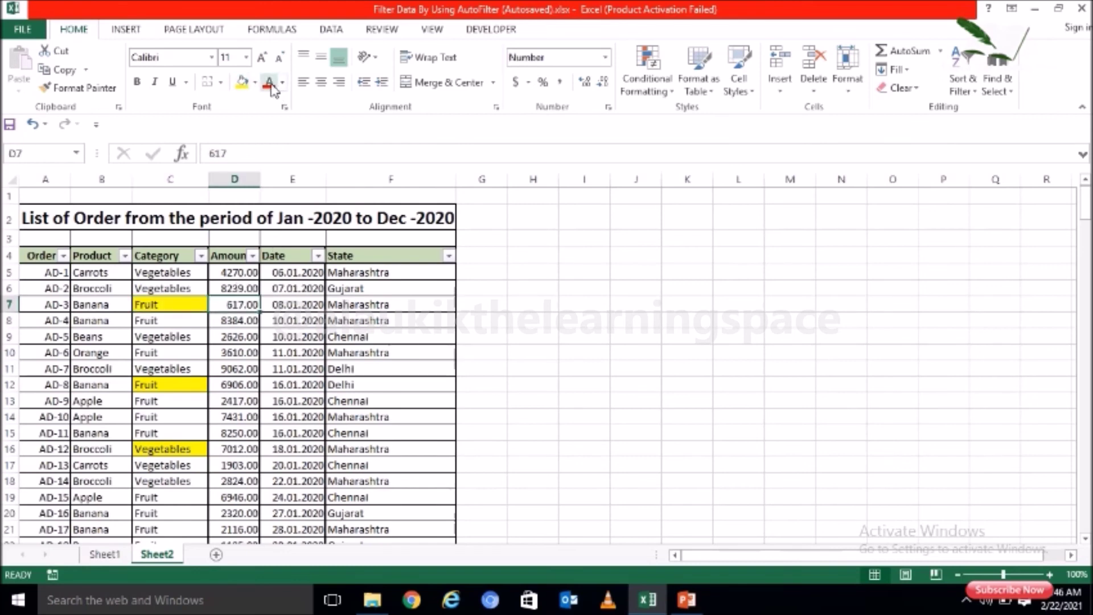
{"action": "left_click", "coordinate": [239, 386]}
{"action": "left_click", "coordinate": [269, 84]}
{"action": "left_click", "coordinate": [242, 444]}
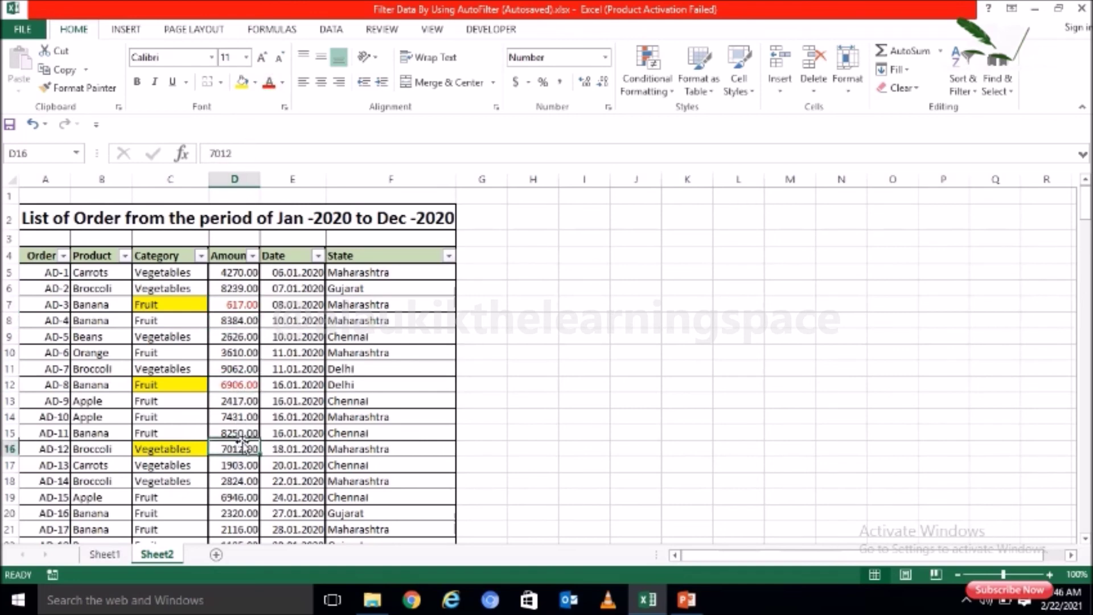
{"action": "left_click", "coordinate": [269, 83]}
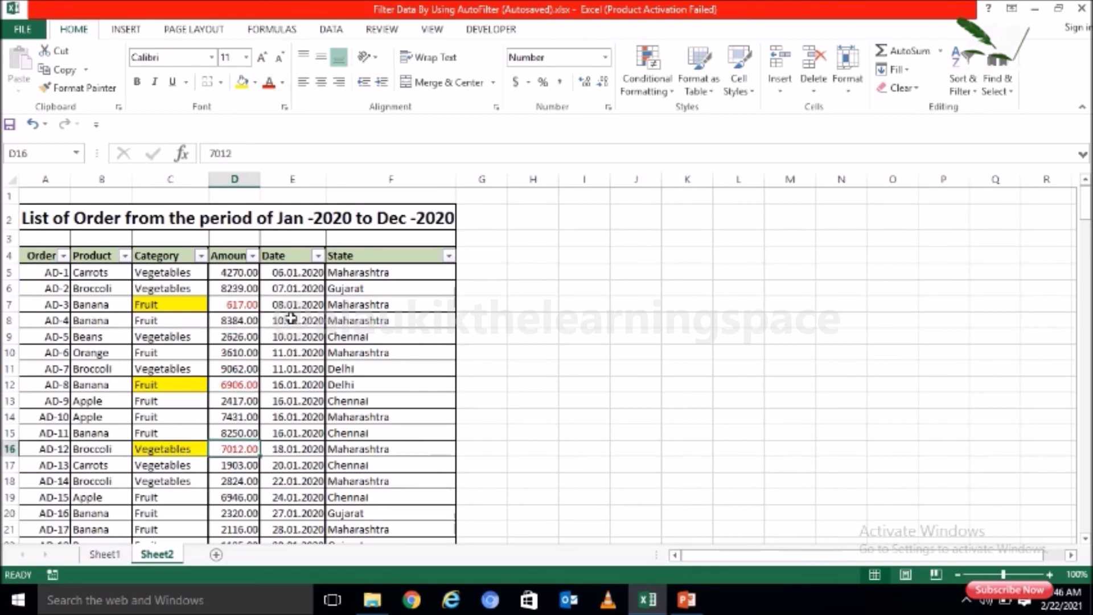
{"action": "left_click", "coordinate": [291, 319]}
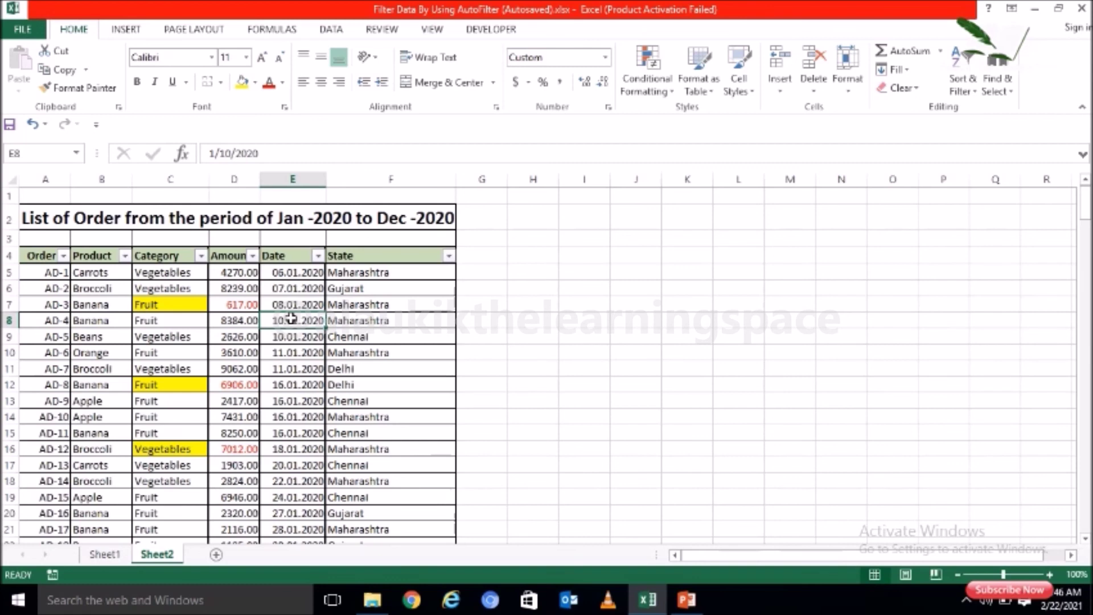
Filter the order list by the yellow cell color in the Category column.
{"action": "left_click", "coordinate": [177, 254]}
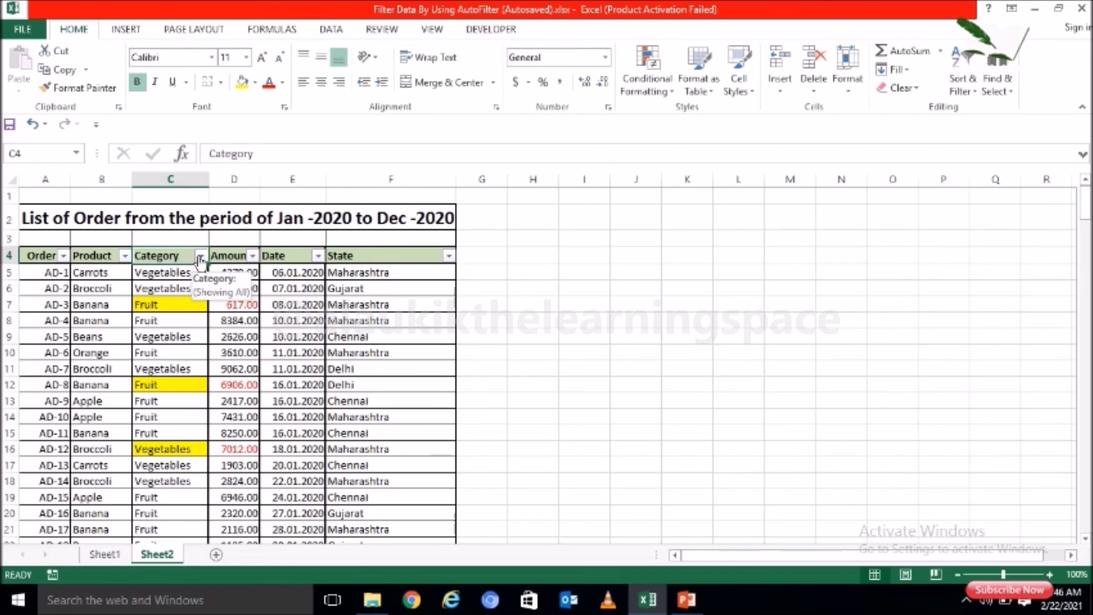
{"action": "left_click", "coordinate": [199, 257]}
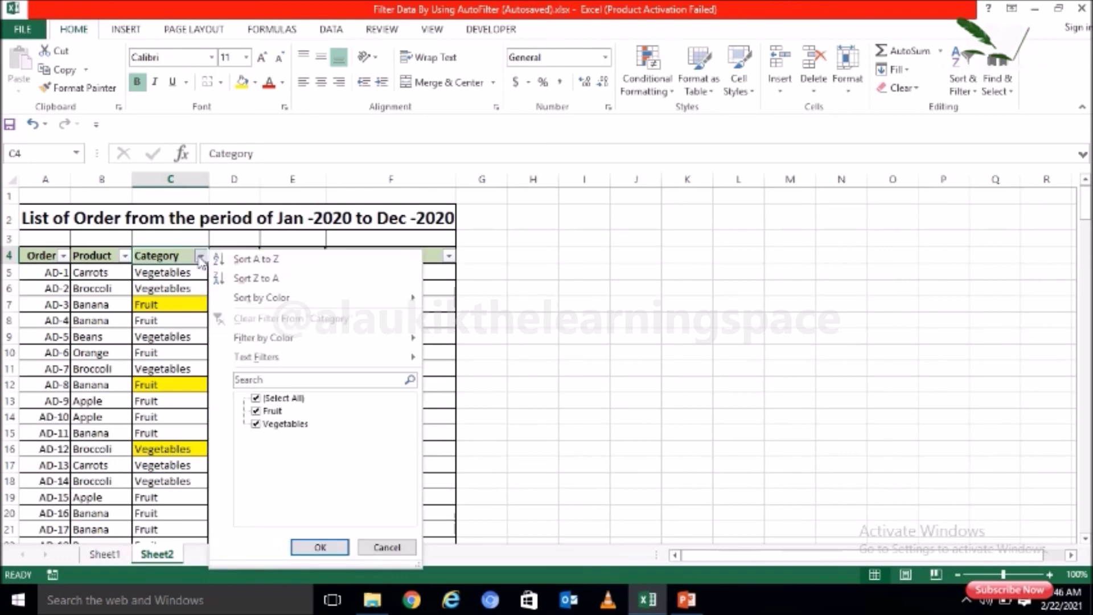
{"action": "mouse_move", "coordinate": [228, 341]}
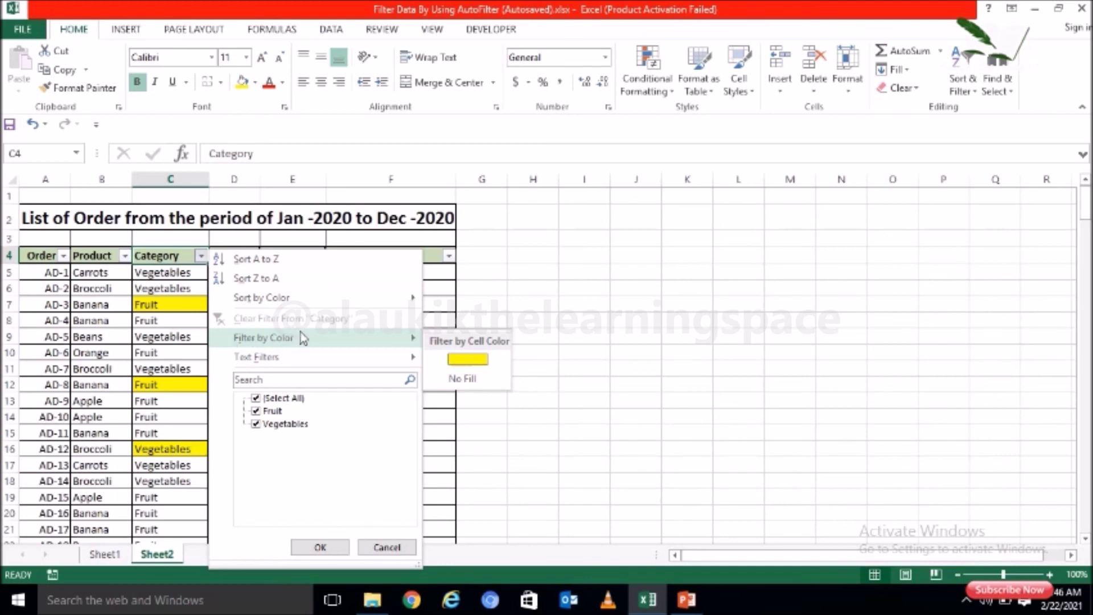
{"action": "left_click", "coordinate": [467, 360]}
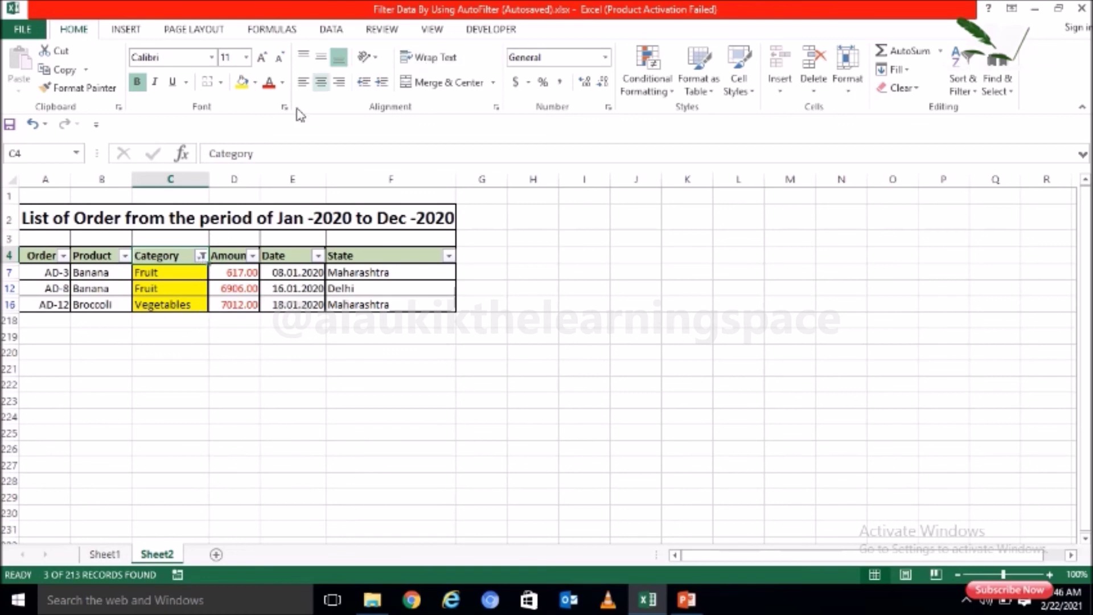
Clear the Category color filter and set the font color of Amount cell D9 to red.
{"action": "left_click", "coordinate": [343, 29]}
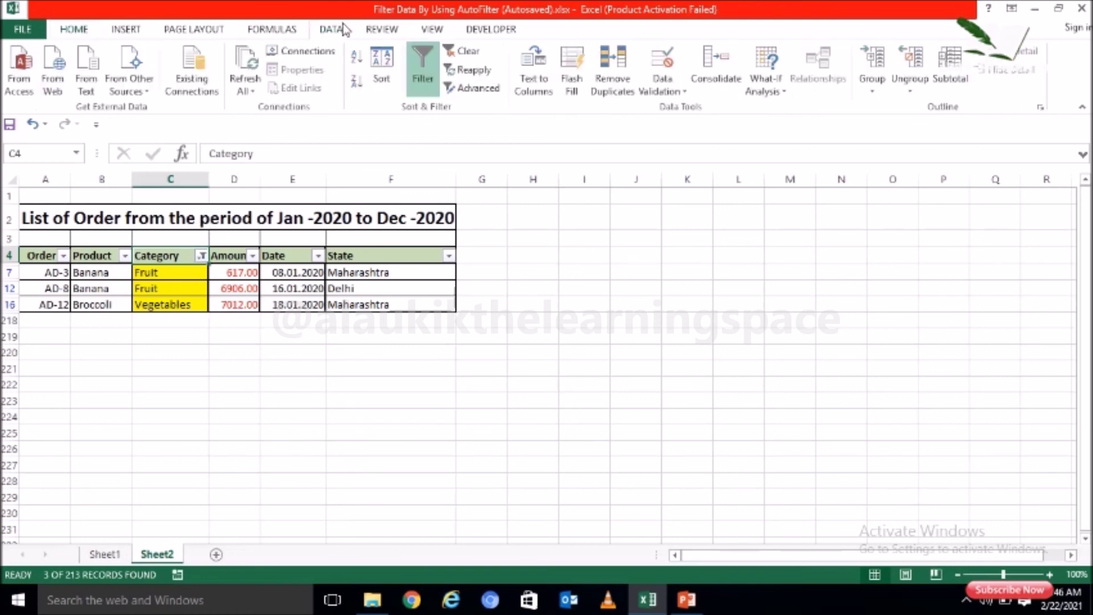
{"action": "left_click", "coordinate": [462, 50]}
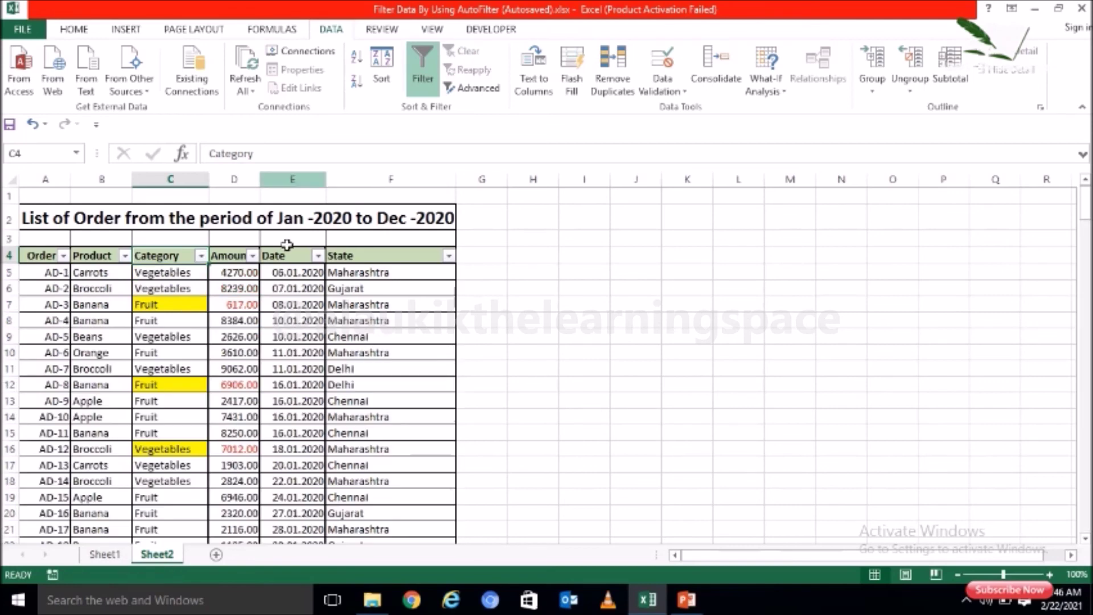
{"action": "left_click", "coordinate": [251, 288]}
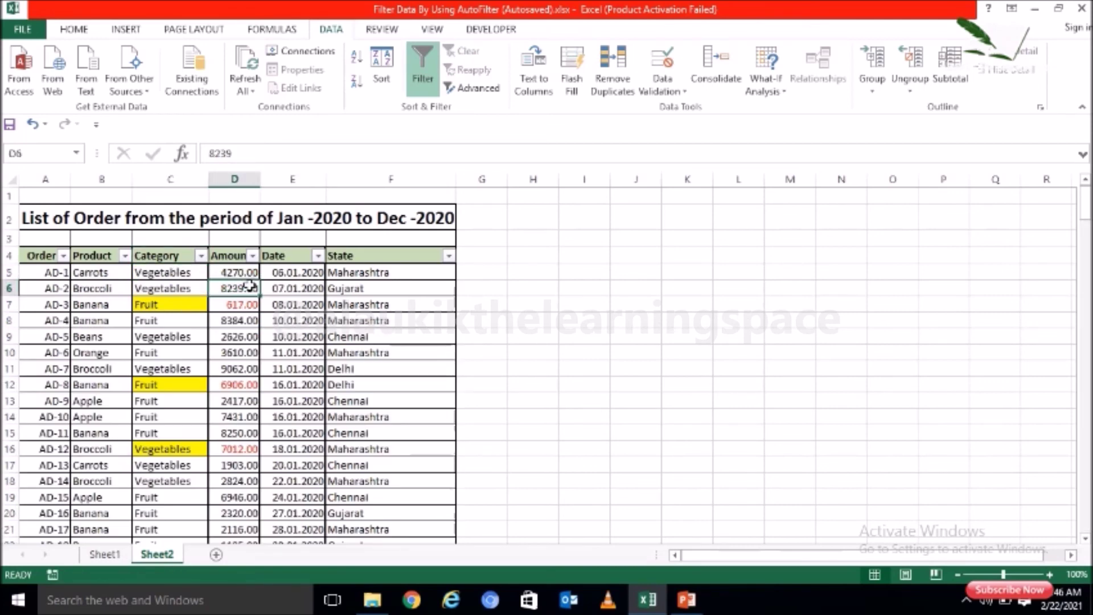
{"action": "left_click", "coordinate": [247, 337]}
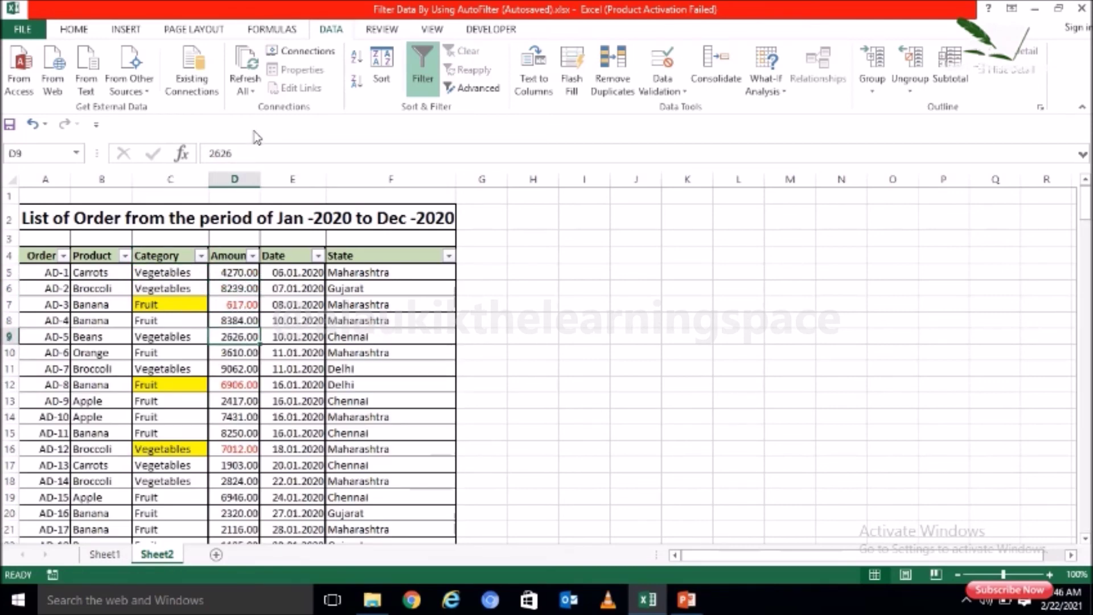
{"action": "left_click", "coordinate": [80, 29]}
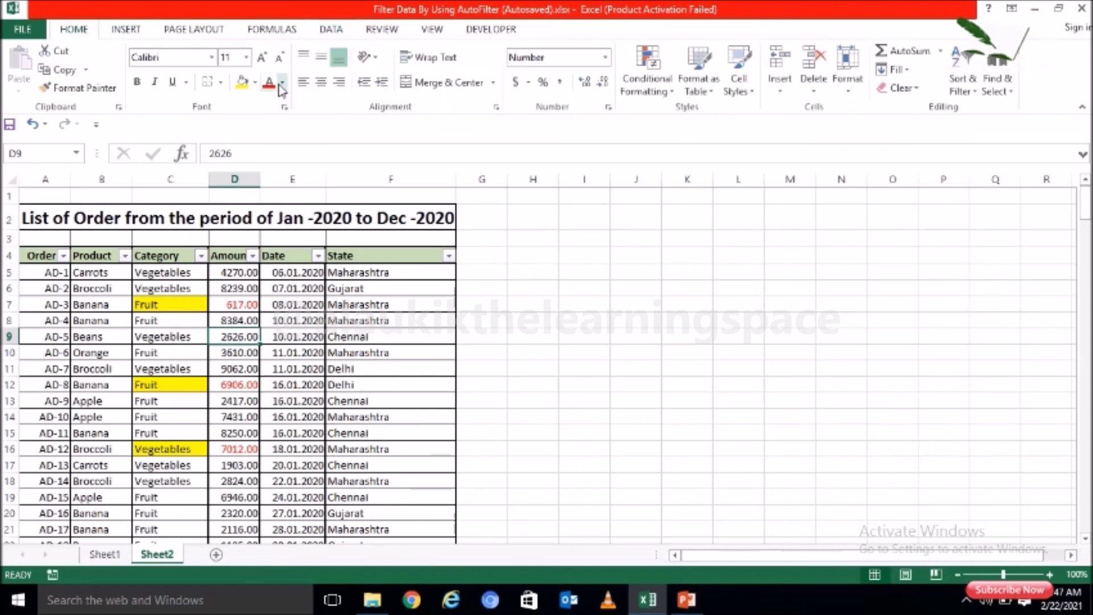
{"action": "left_click", "coordinate": [269, 82]}
{"action": "left_click", "coordinate": [289, 321]}
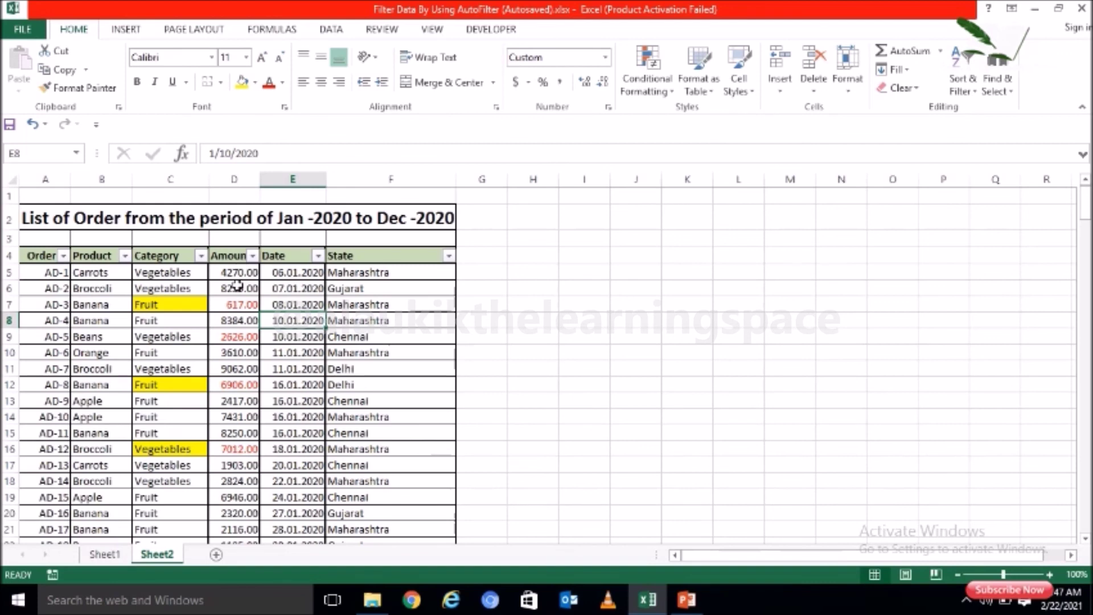
Filter the order list by the red font color in the Amount column.
{"action": "left_click", "coordinate": [238, 255]}
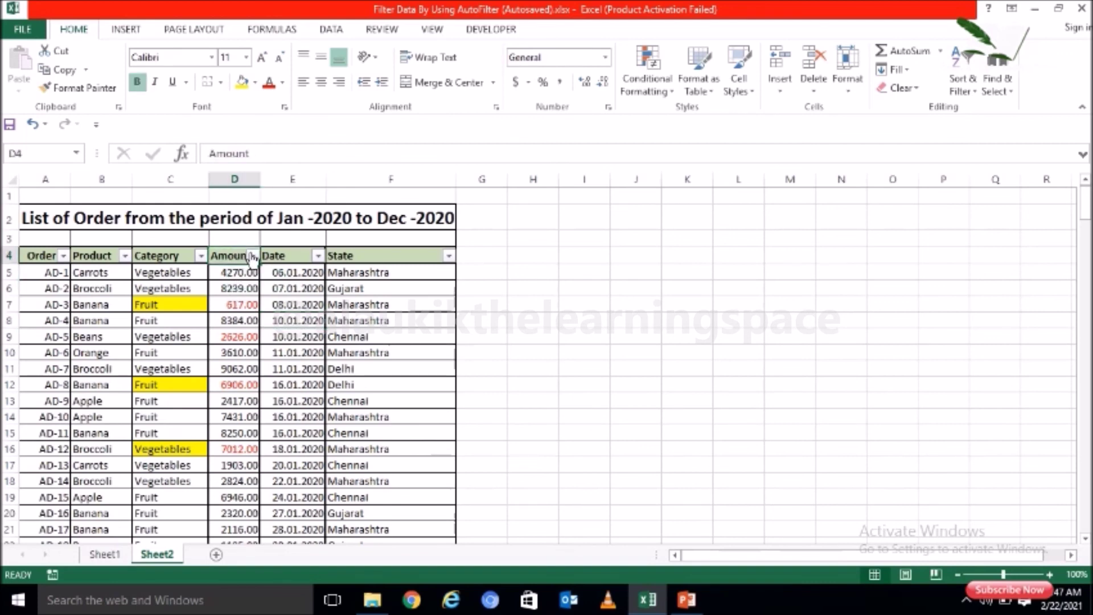
{"action": "left_click", "coordinate": [254, 256]}
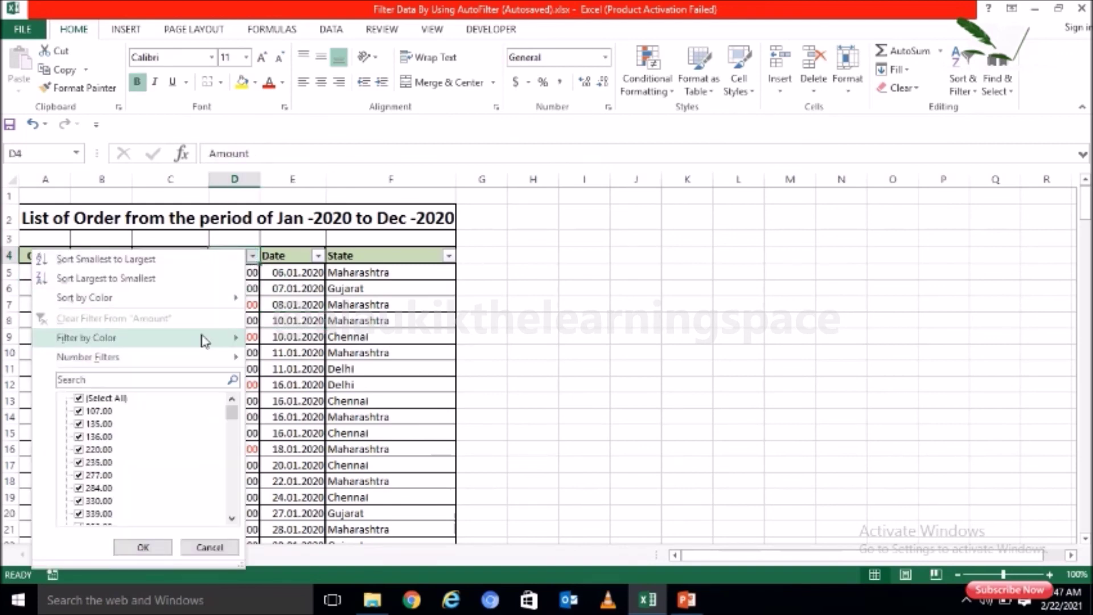
{"action": "mouse_move", "coordinate": [203, 340]}
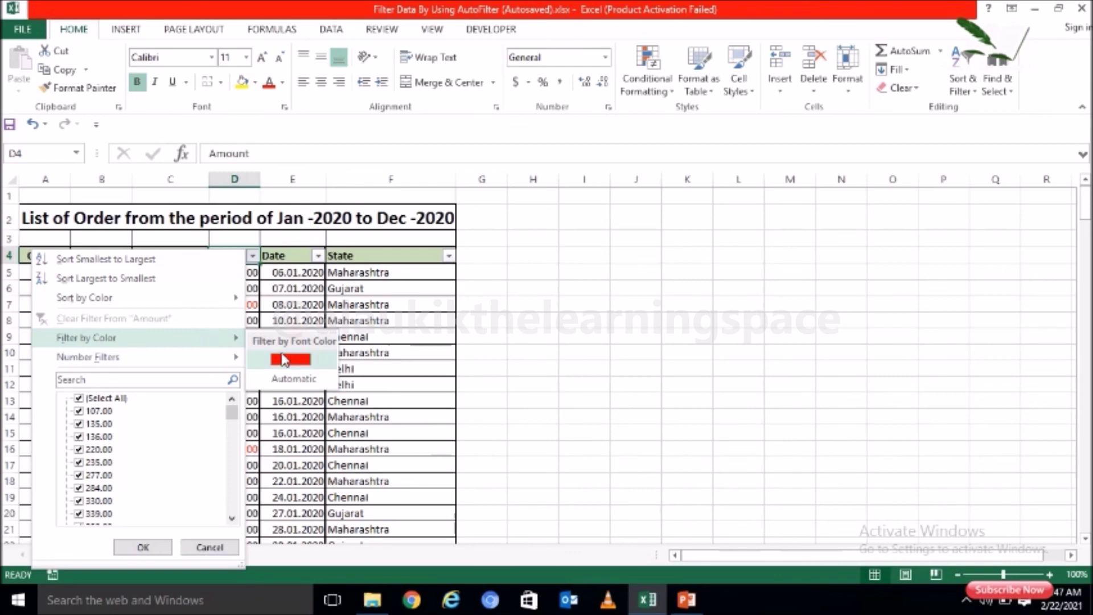
{"action": "left_click", "coordinate": [287, 359]}
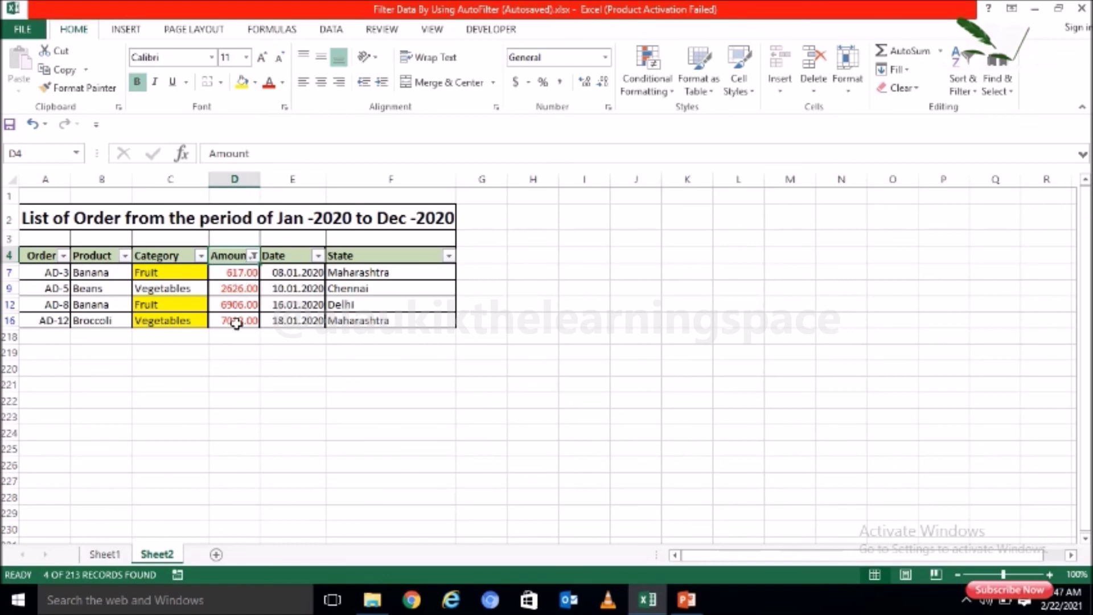
Clear the Amount column's font color filter to bring back the full order list.
{"action": "left_click", "coordinate": [253, 256]}
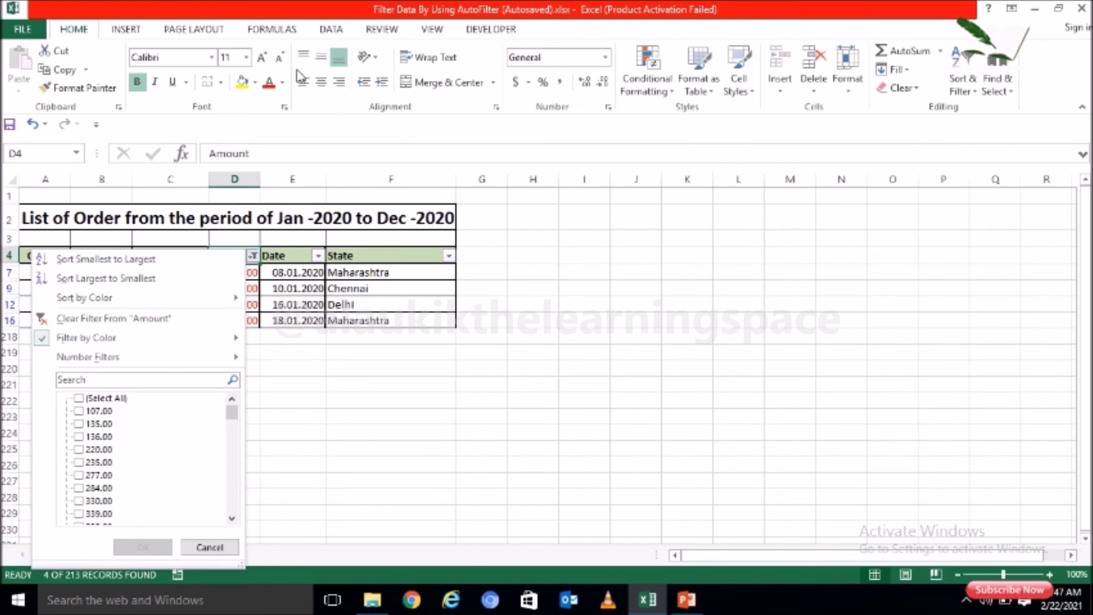
{"action": "left_click", "coordinate": [330, 29]}
{"action": "left_click", "coordinate": [461, 54]}
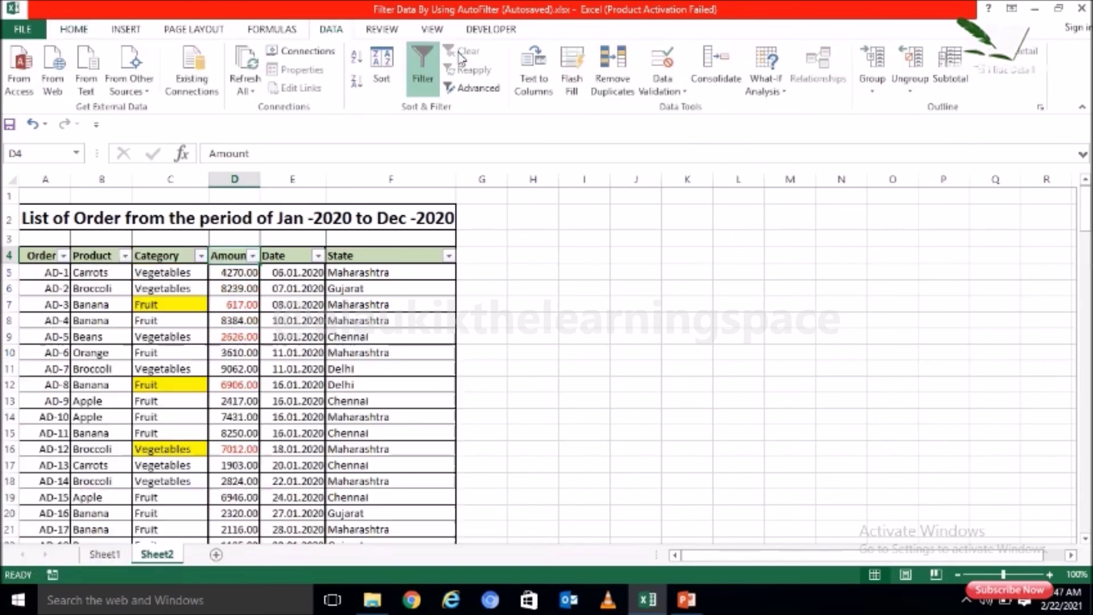
{"action": "left_click", "coordinate": [511, 319]}
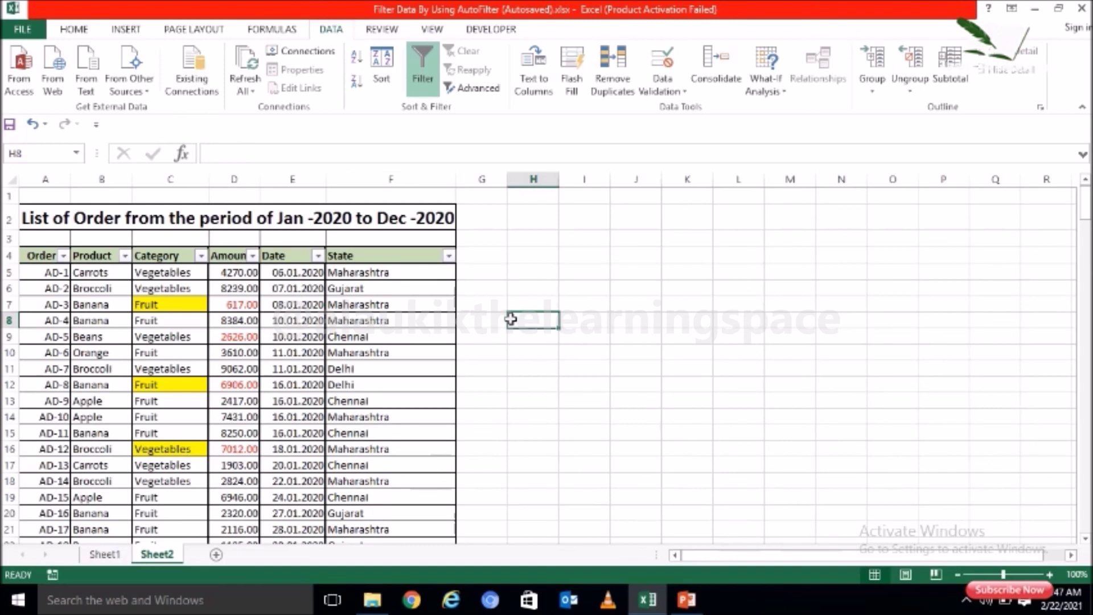
Review the AutoFilter topics in B12 to B15 on Sheet1 and return to the order list on Sheet2.
{"action": "left_click", "coordinate": [110, 554]}
{"action": "left_click", "coordinate": [179, 436]}
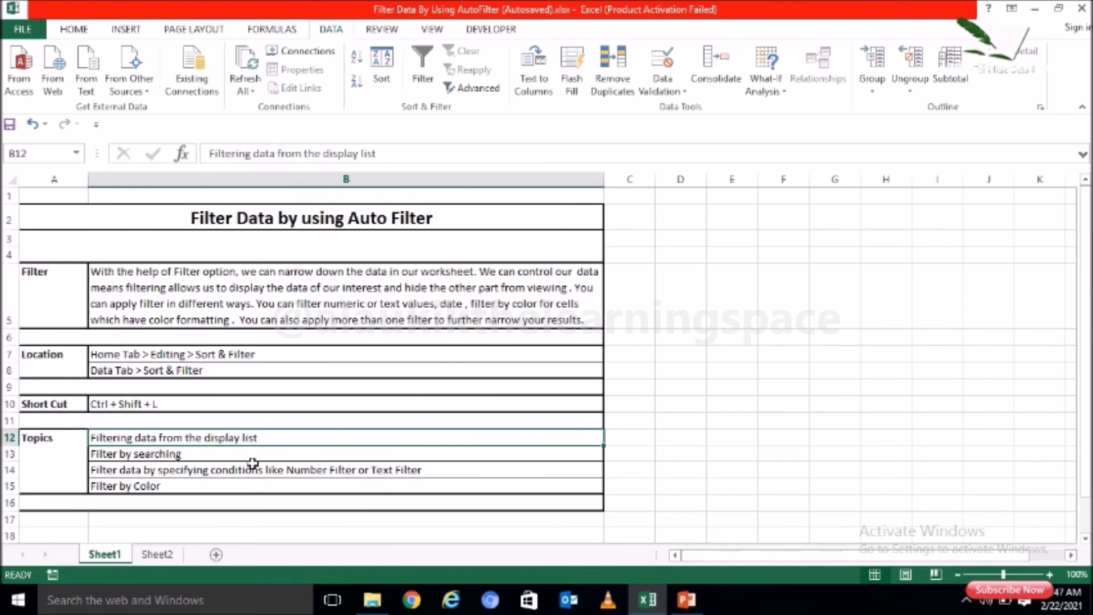
{"action": "left_click", "coordinate": [253, 466]}
{"action": "left_click", "coordinate": [252, 454]}
{"action": "left_click", "coordinate": [251, 473]}
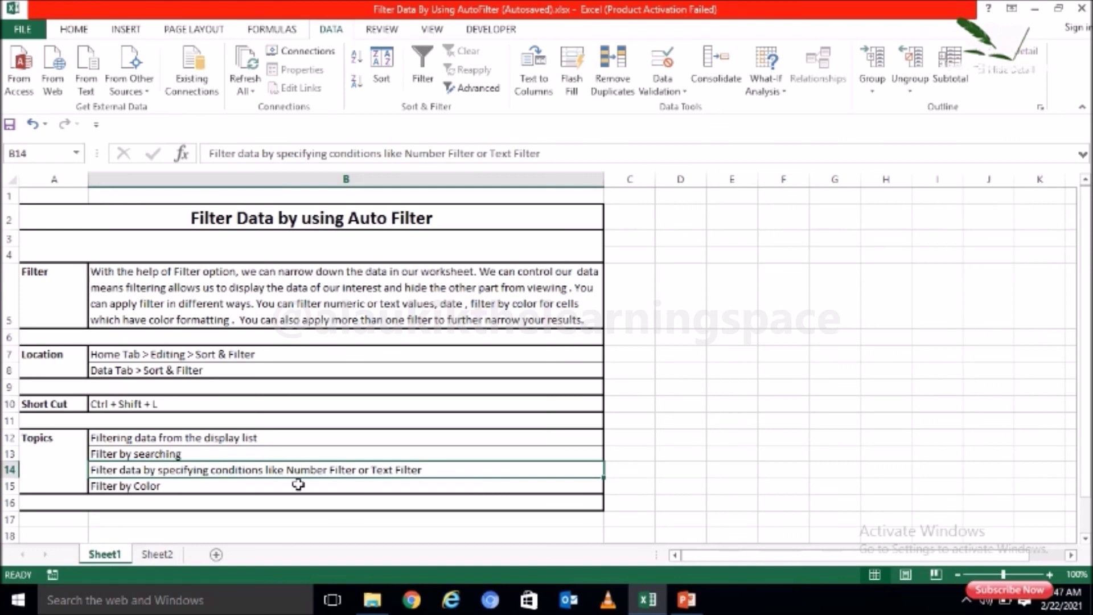
{"action": "left_click", "coordinate": [273, 484]}
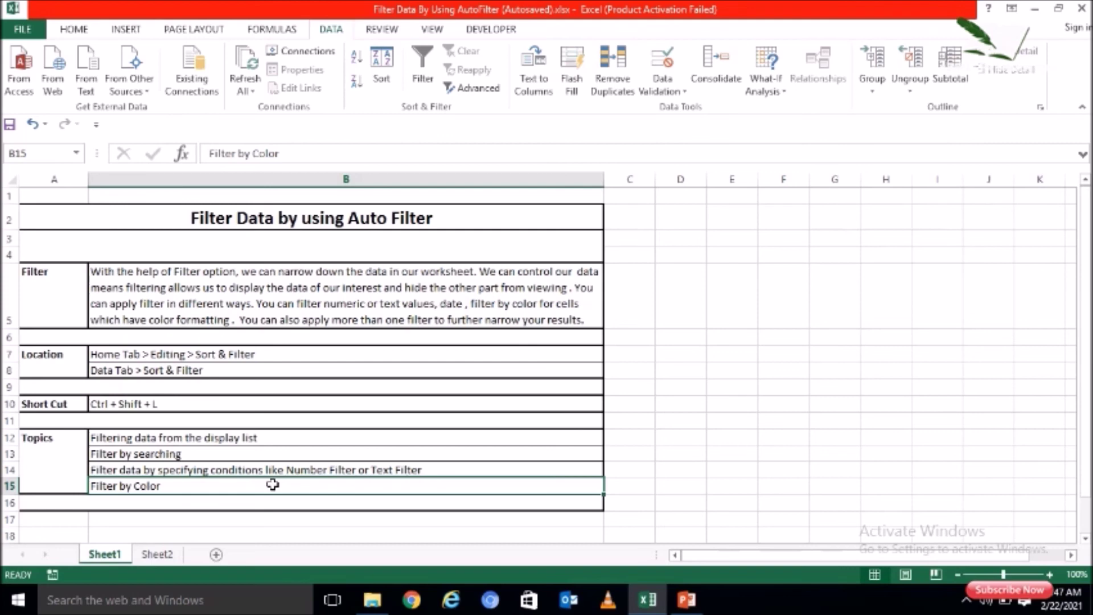
{"action": "left_click", "coordinate": [178, 556]}
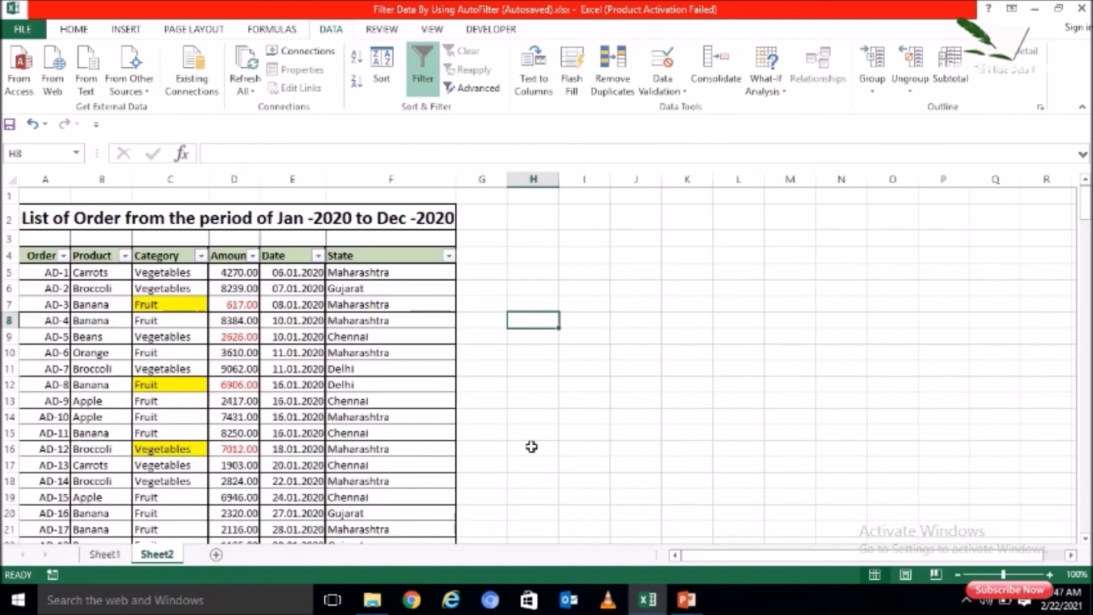
{"action": "left_click", "coordinate": [578, 428]}
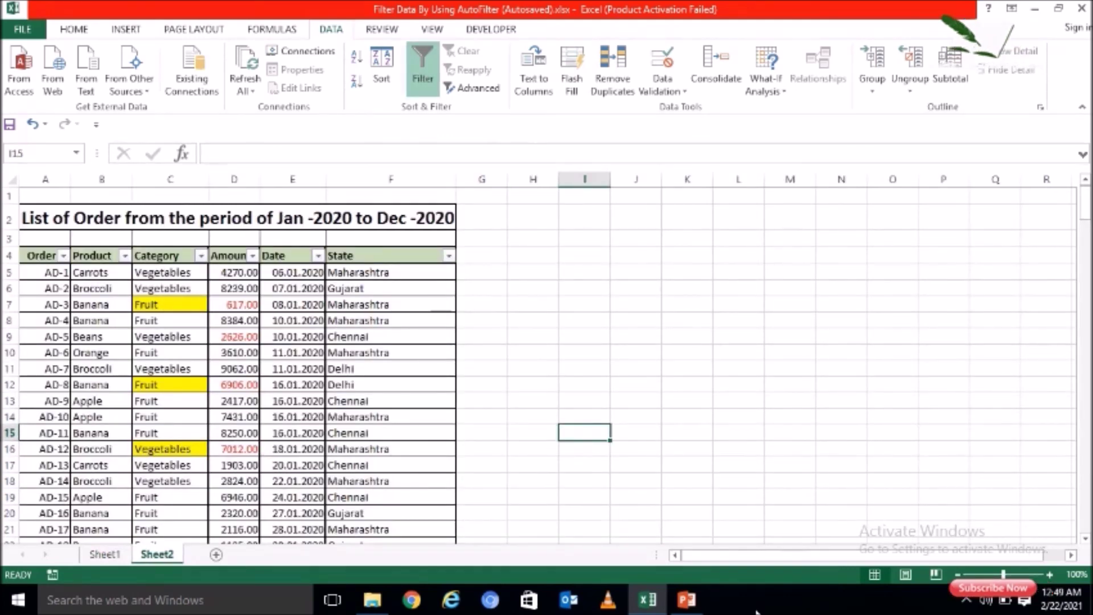